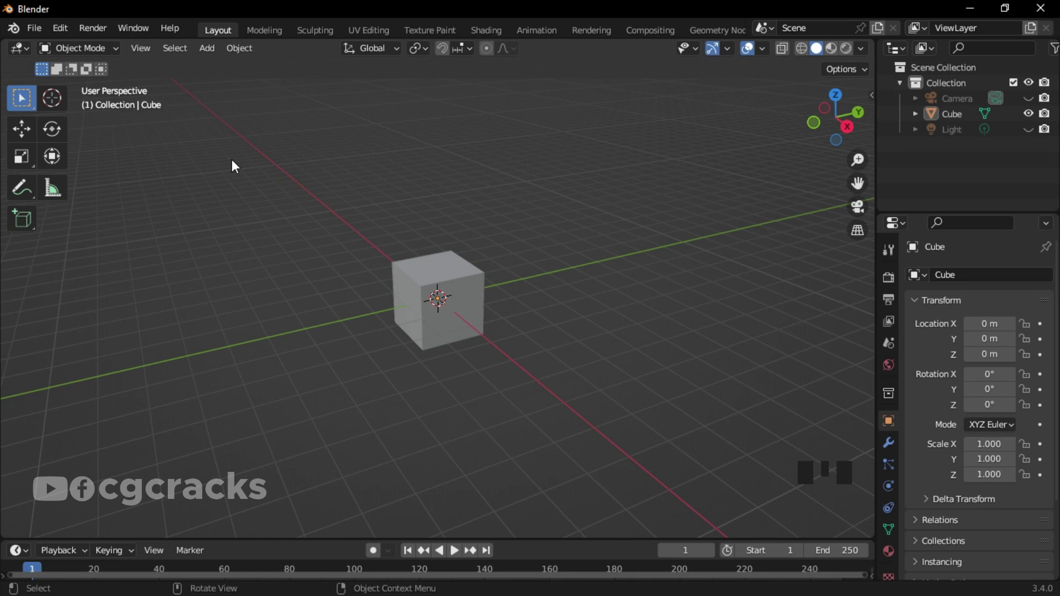
Step: Delete the default cube
left_click(458, 297)
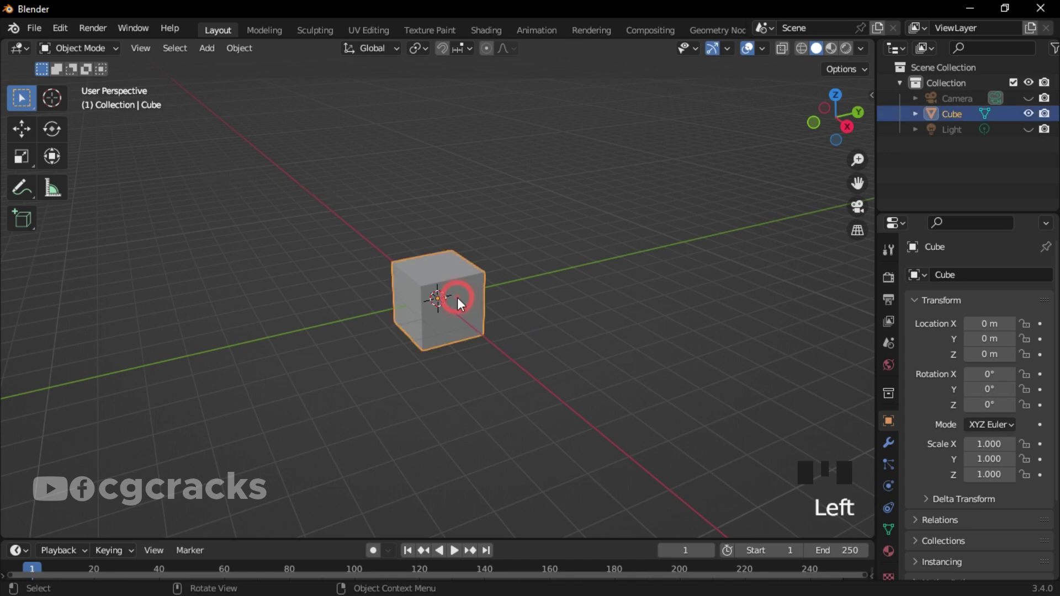
key("x")
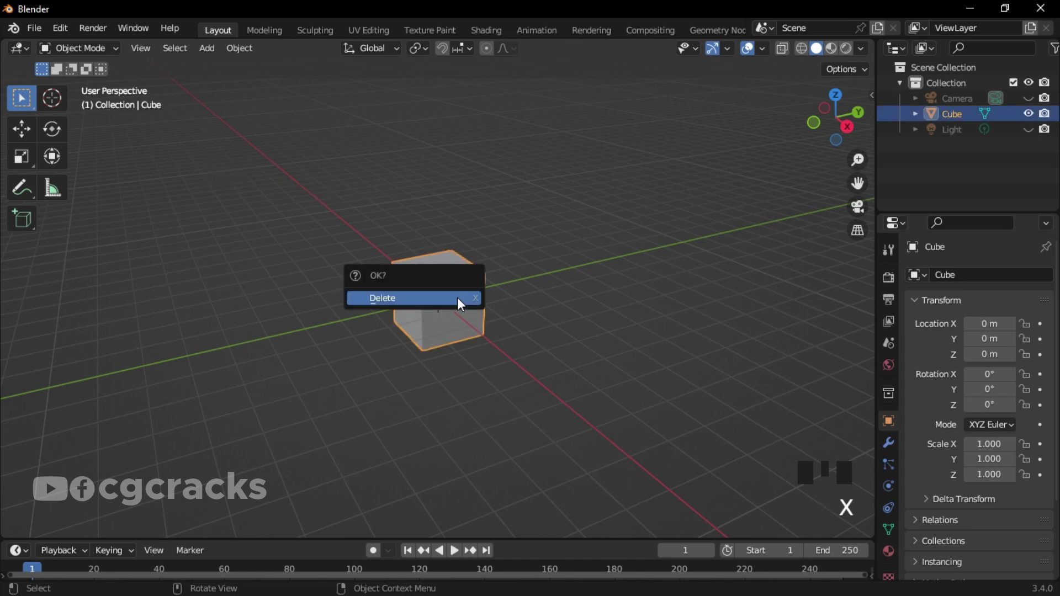
left_click(457, 297)
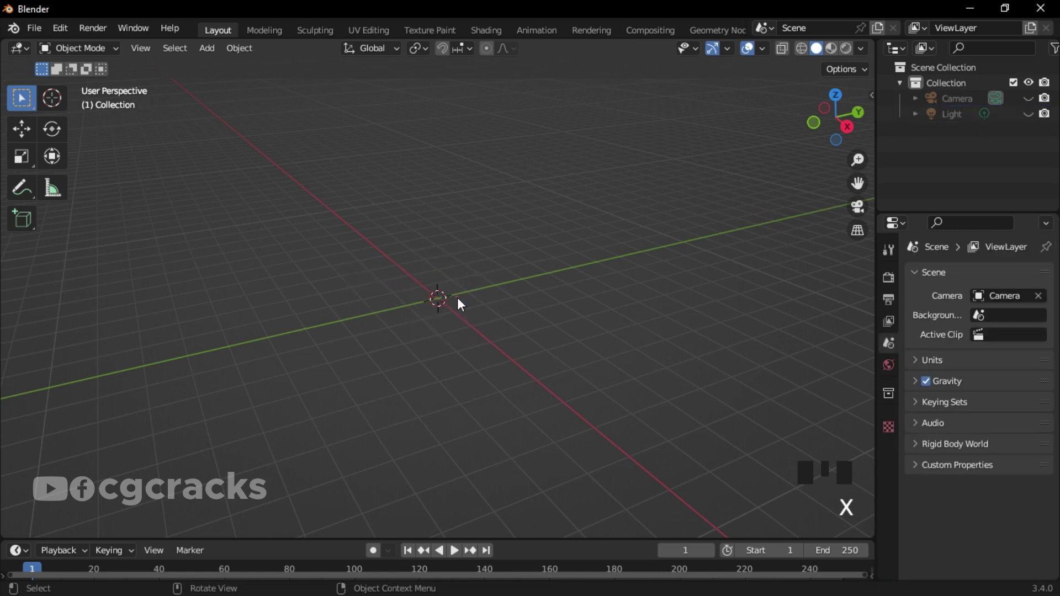
Step: Toggle the Camera and Light visible in the Outliner, then hide them again
left_click(1029, 97)
left_click(1028, 114)
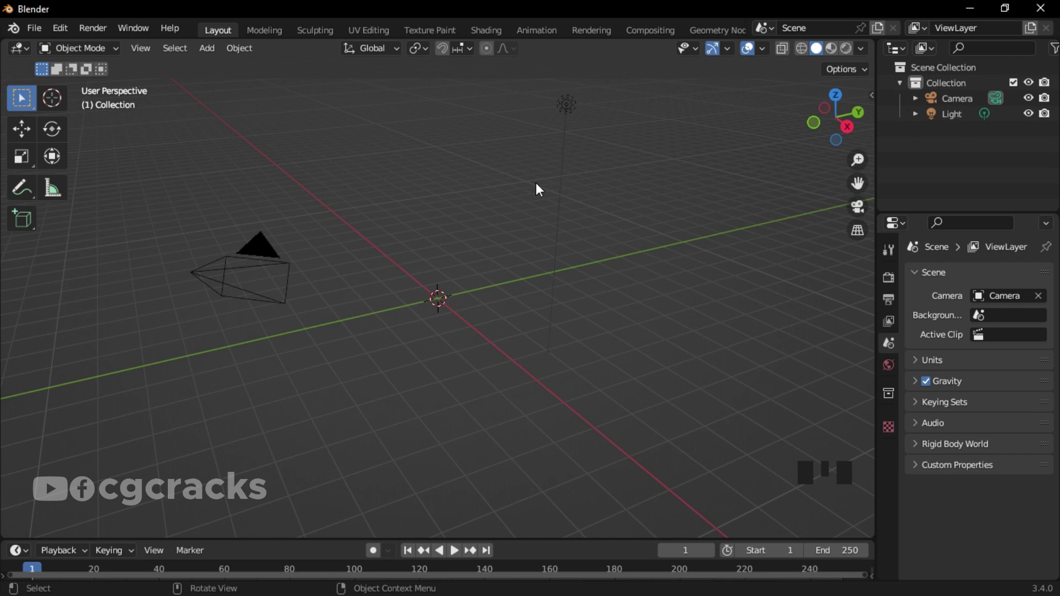
key("a")
left_click(466, 148)
left_click(1028, 98)
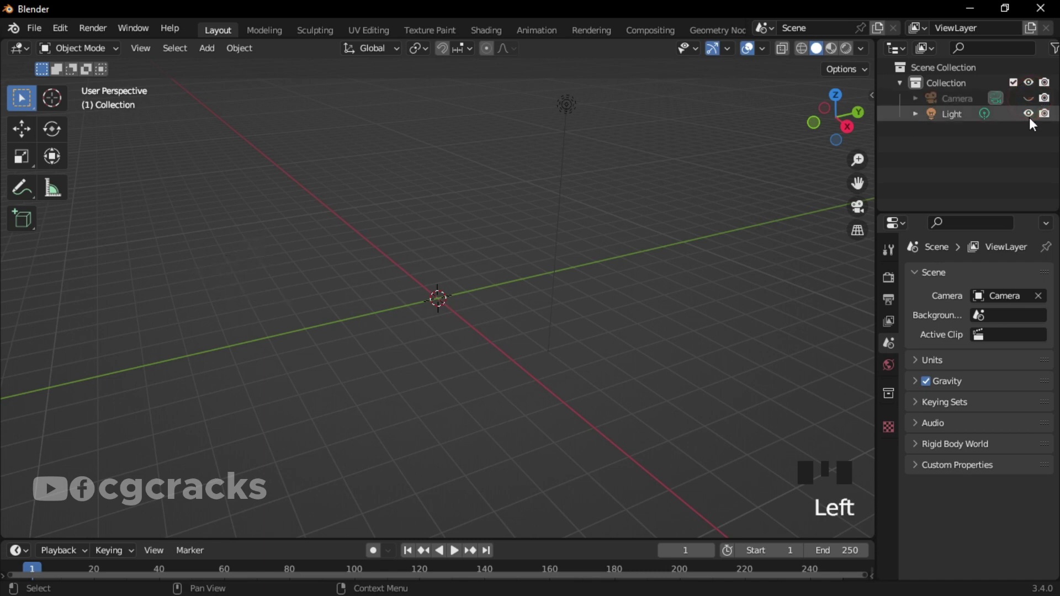
left_click(1027, 114)
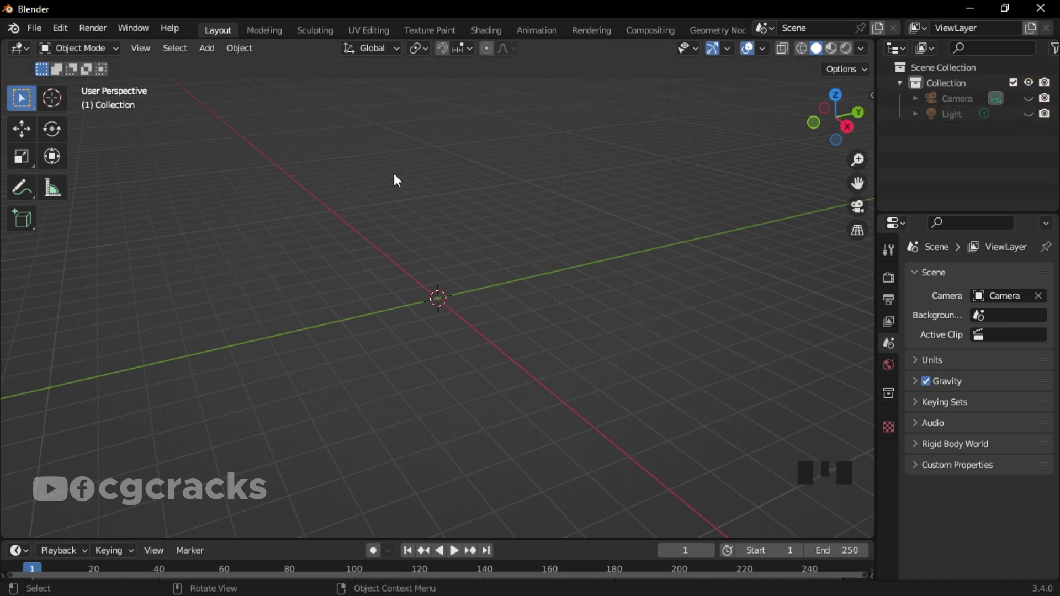
Step: Add a torus mesh and widen its major and minor radii
key("shift+a")
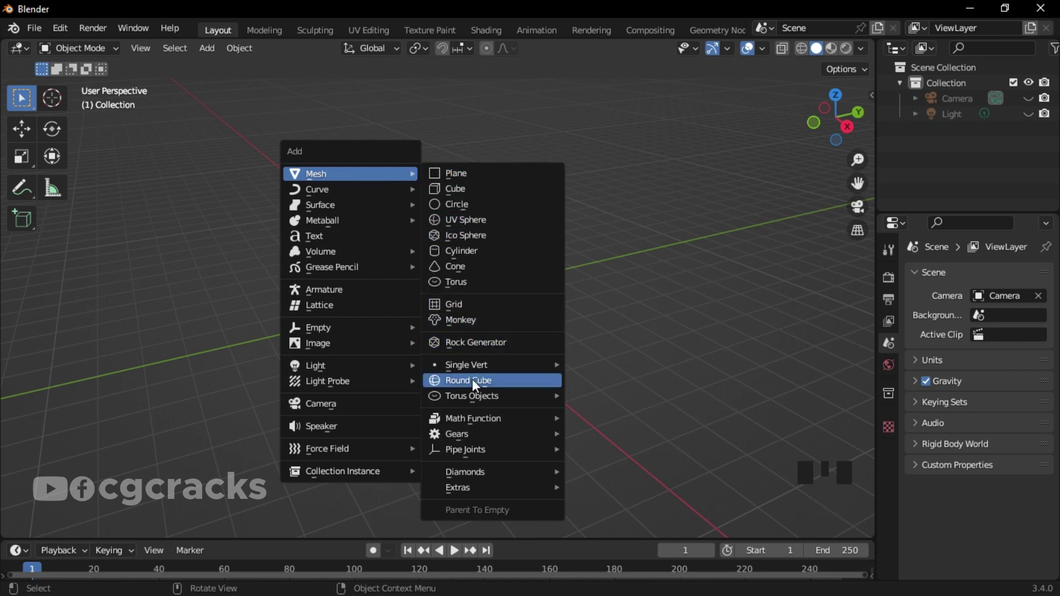
left_click(472, 280)
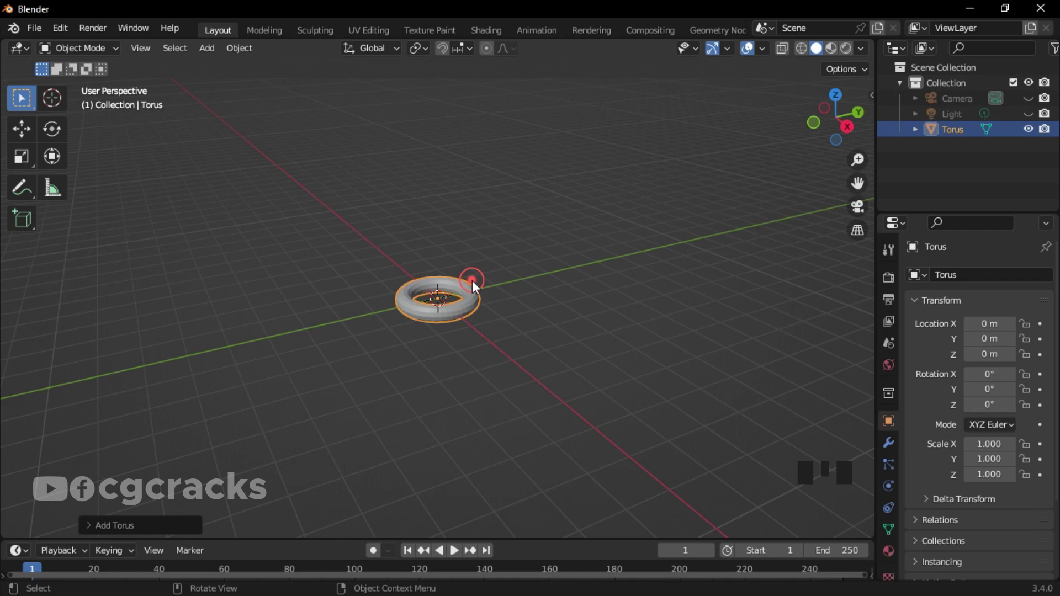
left_click(129, 526)
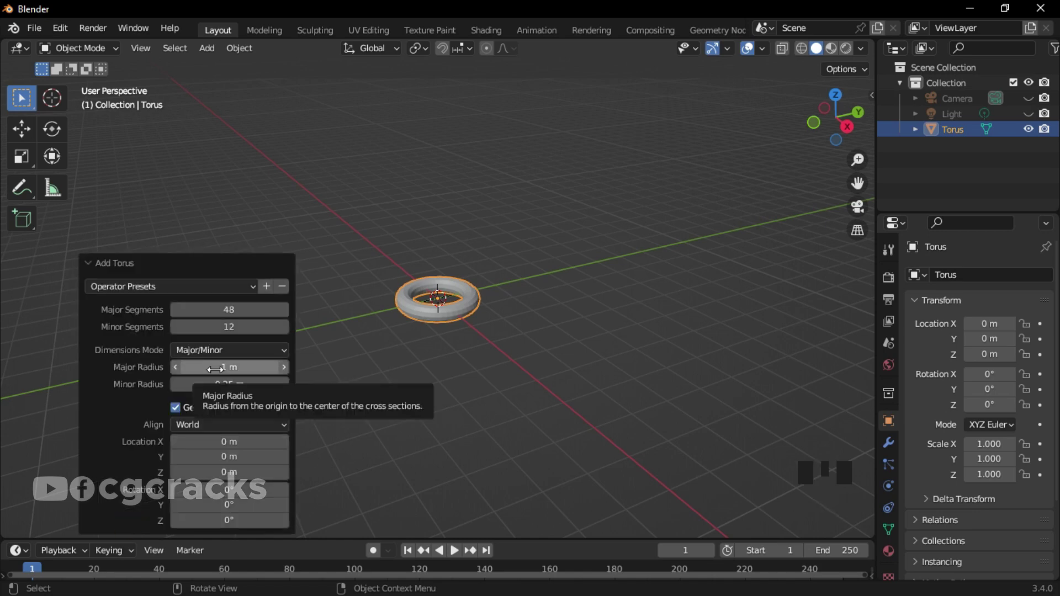
left_click_drag(216, 369, 279, 368)
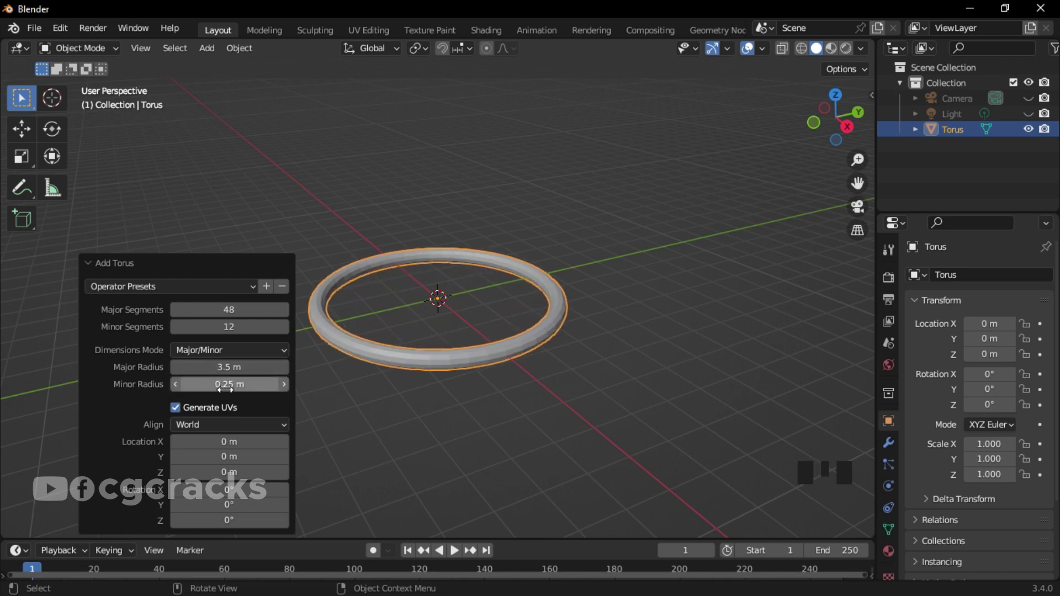
left_click_drag(225, 386, 282, 387)
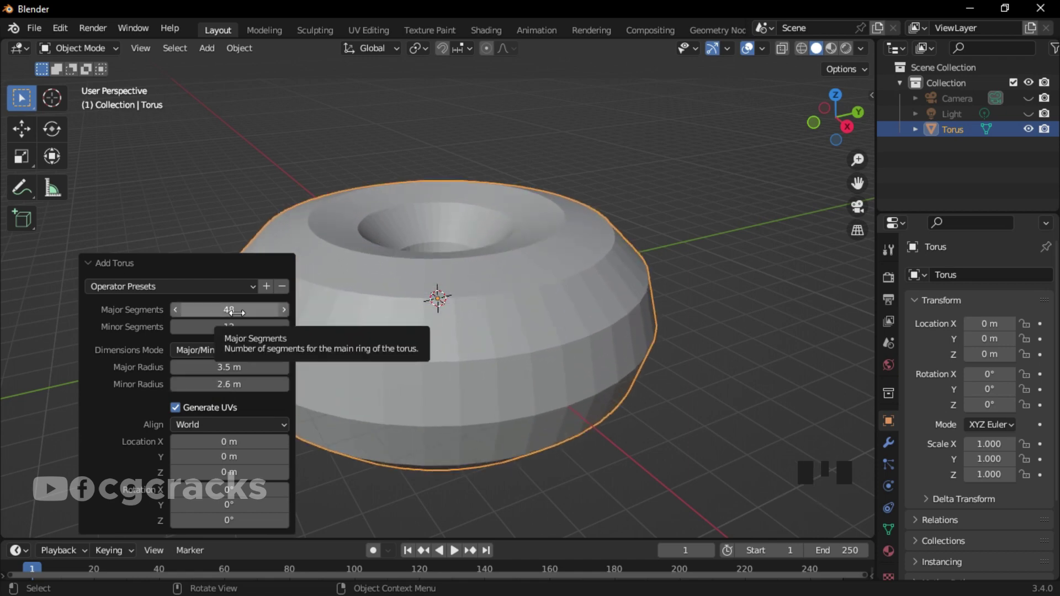
Step: Give the torus 40 major segments and 16 minor segments
left_click(235, 308)
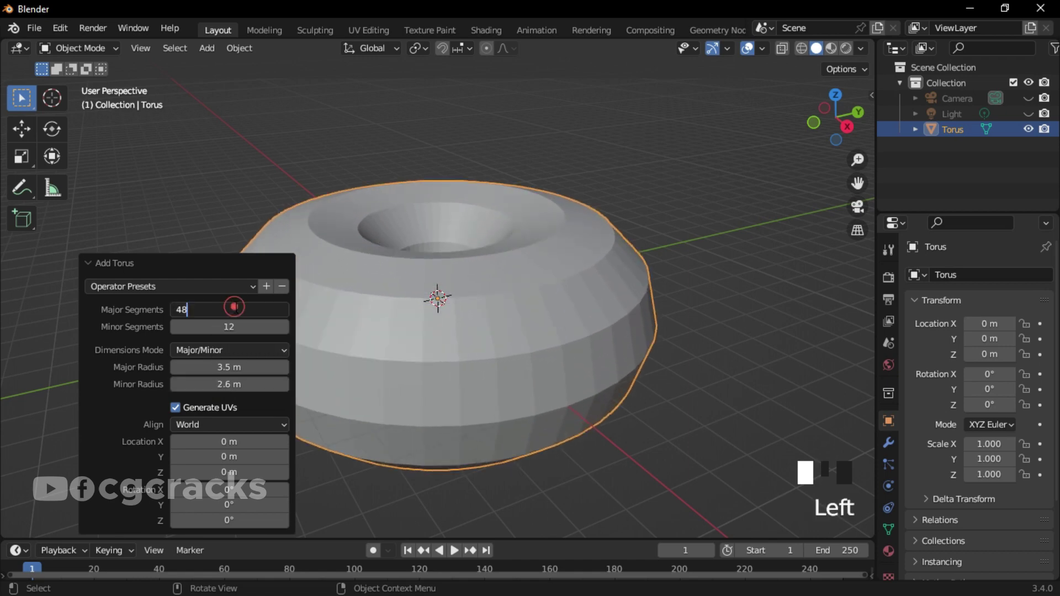
key("BackSpace")
type("0")
key("Return")
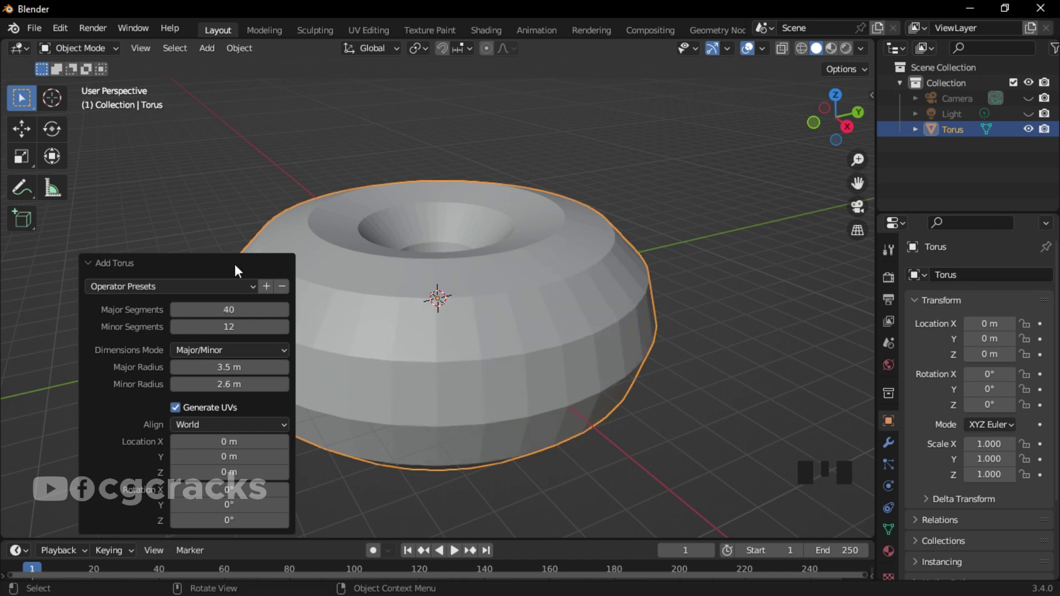
left_click(242, 326)
type("16")
key("Return")
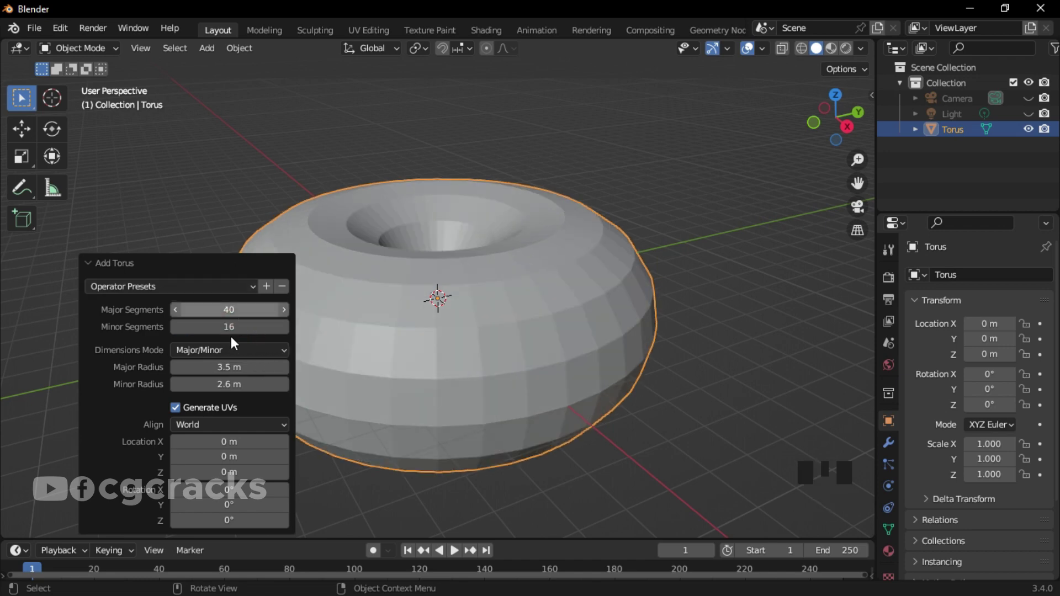
Step: Set the torus minor radius to 2.8 m and adjust the major radius to about 4.2 m
left_click_drag(227, 383, 240, 382)
middle_click_drag(734, 186, 762, 238)
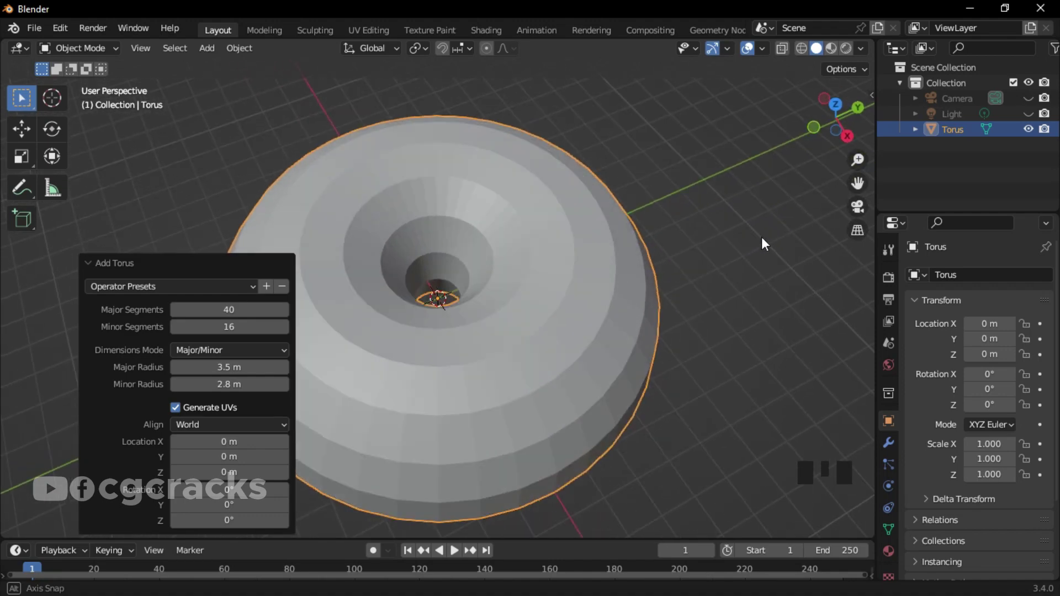
left_click(229, 369)
mouse_move(232, 368)
left_mouse_down()
mouse_move(221, 369)
mouse_move(252, 368)
mouse_move(243, 367)
left_mouse_up()
left_click(229, 367)
scroll(502, 269, "down", 4)
middle_click_drag(502, 270, 735, 287)
Step: Unhide the Camera in the Outliner beside the torus, keeping the Light hidden
triple_click(187, 149)
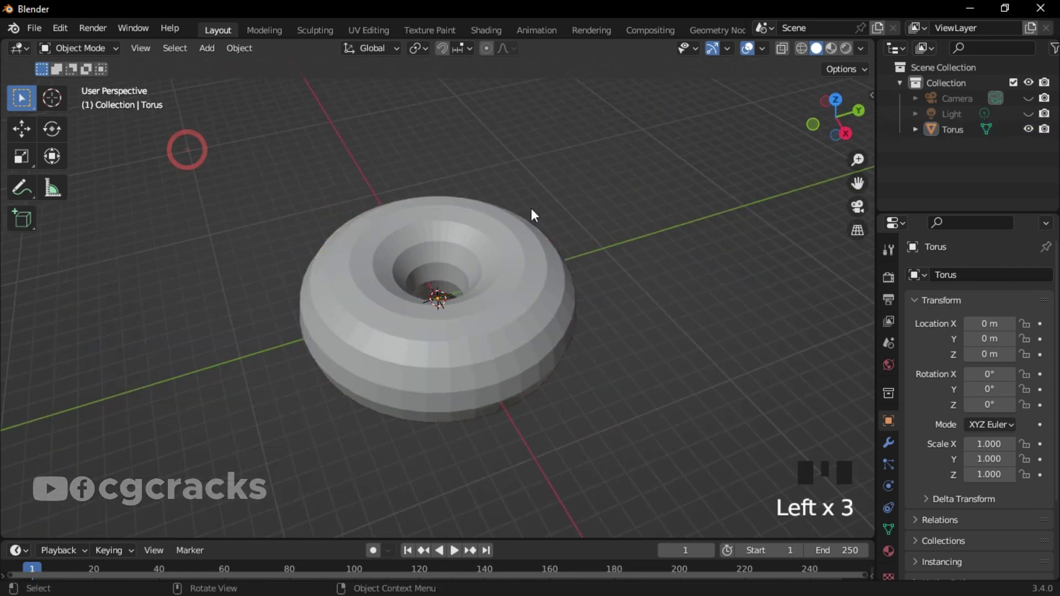
middle_click_drag(532, 209, 669, 277)
scroll(661, 276, "down", 4)
scroll(664, 243, "down", 4)
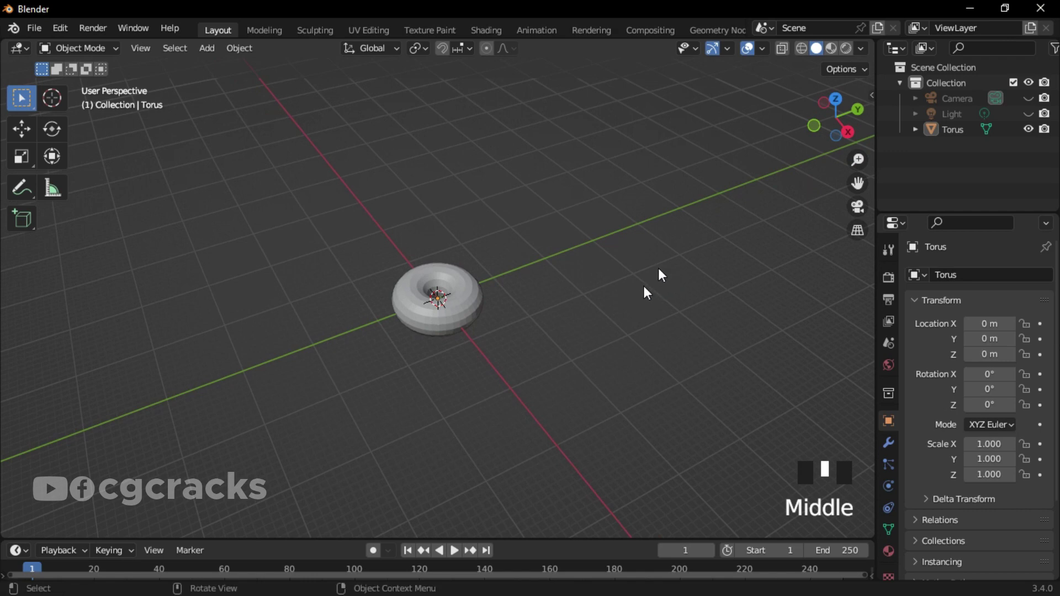
left_click(1027, 98)
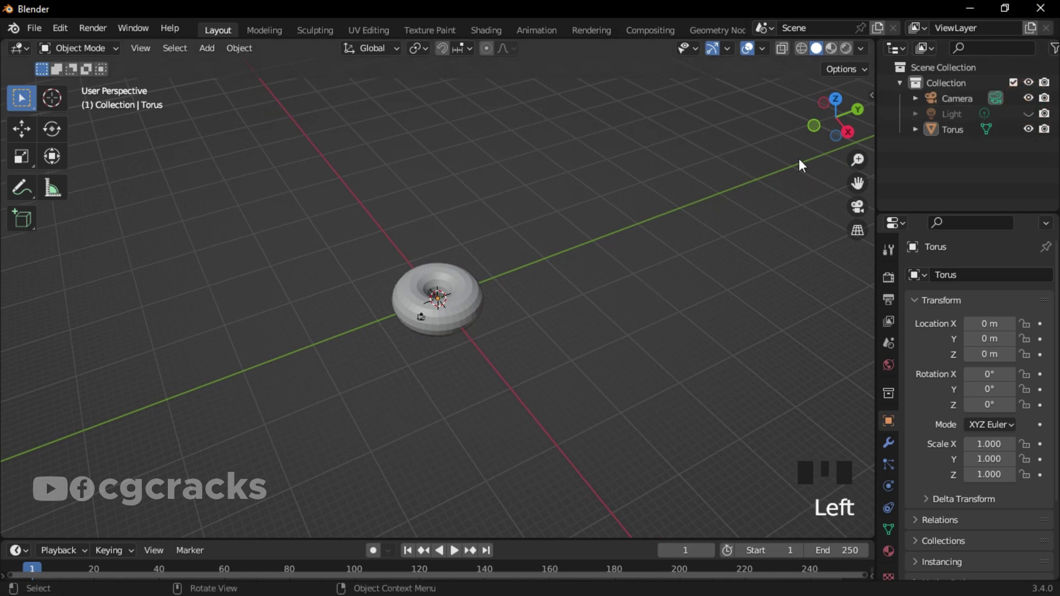
scroll(458, 273, "down", 3)
scroll(478, 271, "up", 3)
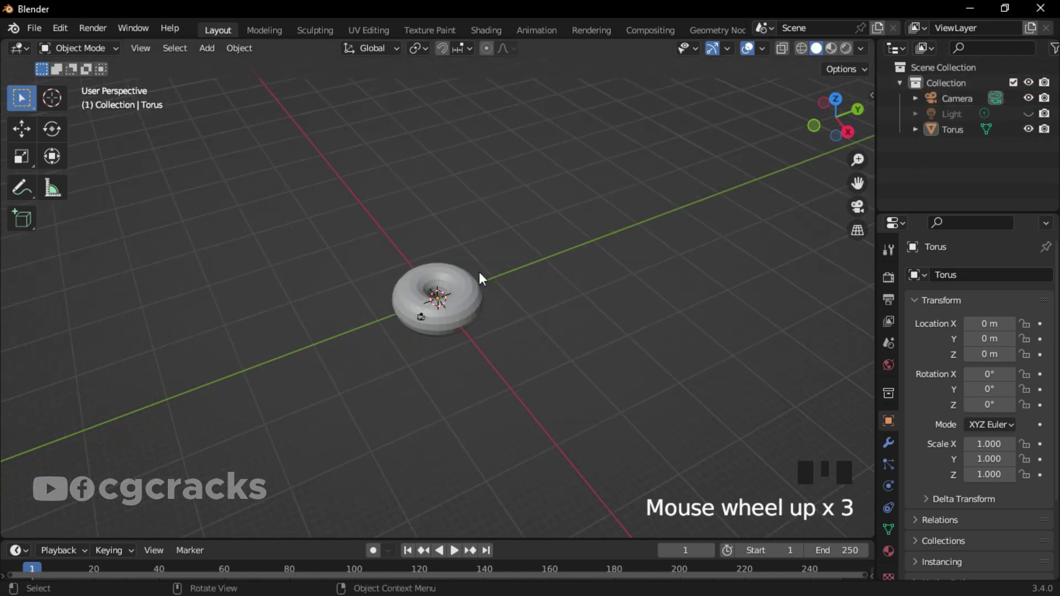
scroll(538, 277, "down", 1)
scroll(541, 277, "up", 2)
mouse_move(541, 277)
middle_mouse_down()
mouse_move(595, 272)
mouse_move(497, 273)
mouse_move(603, 272)
mouse_move(556, 267)
middle_mouse_up()
scroll(594, 272, "up", 3)
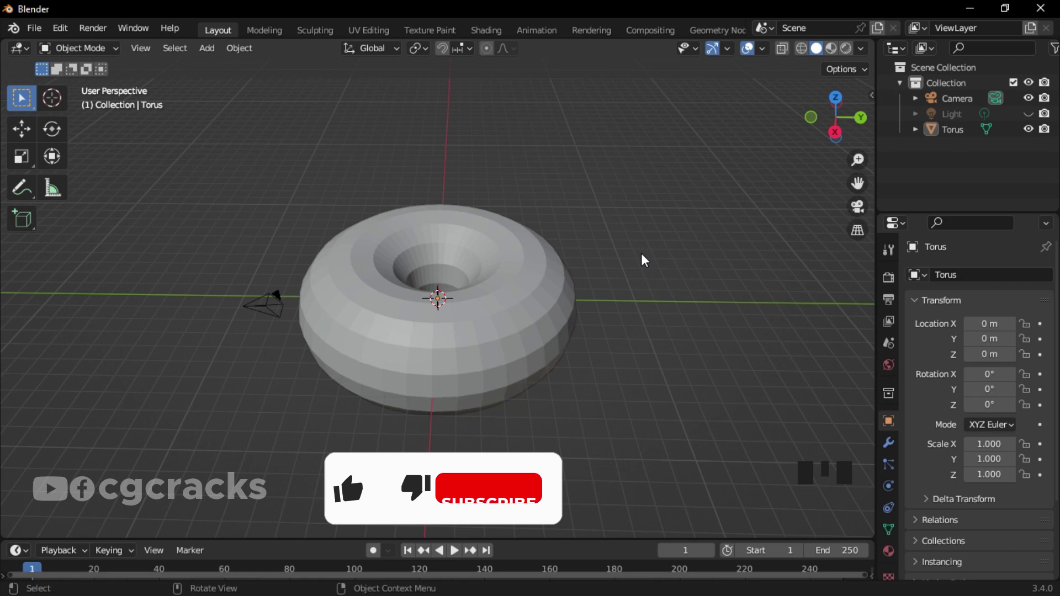
Step: Show the sidebar transform values and scale the torus uniformly to 0.144
key("n")
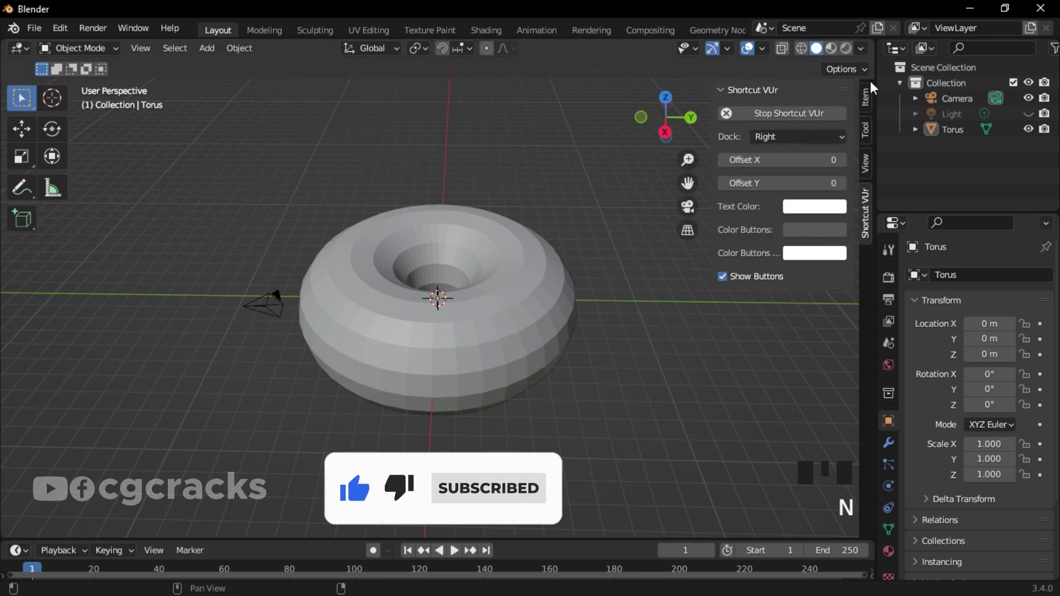
left_click(866, 95)
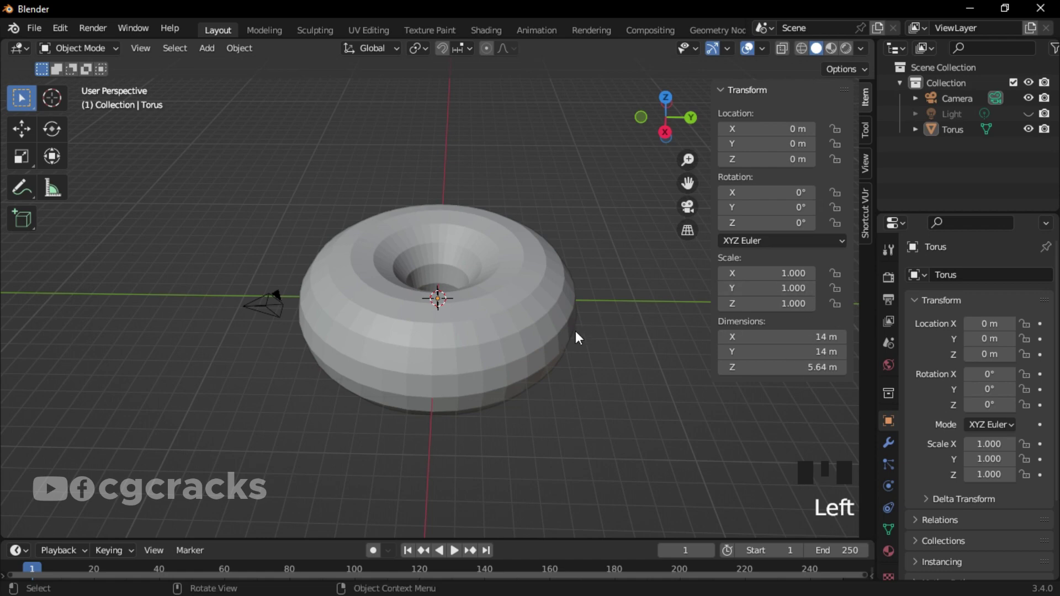
left_click(499, 340)
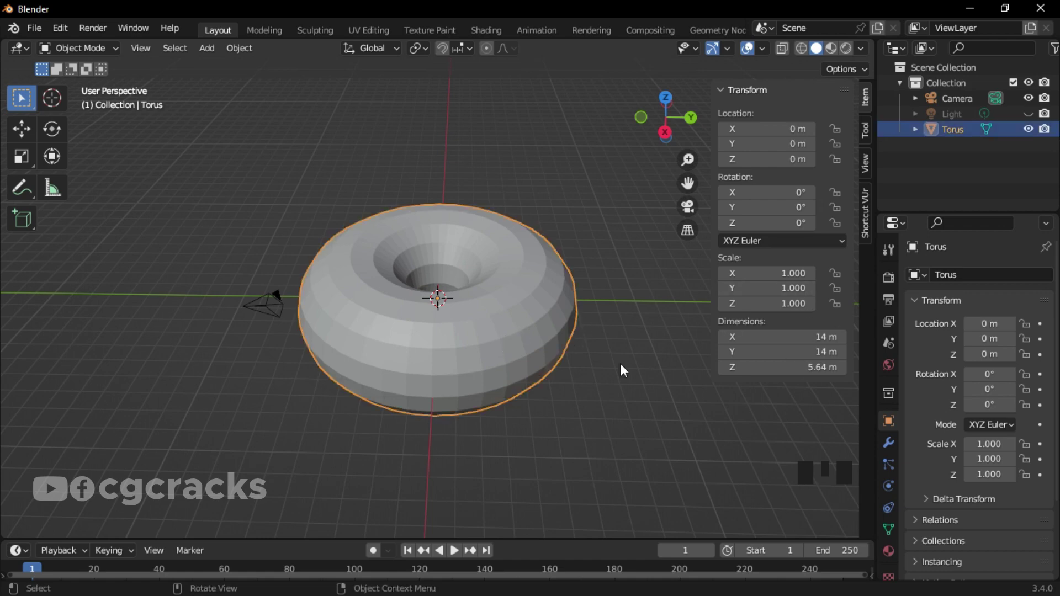
key("s")
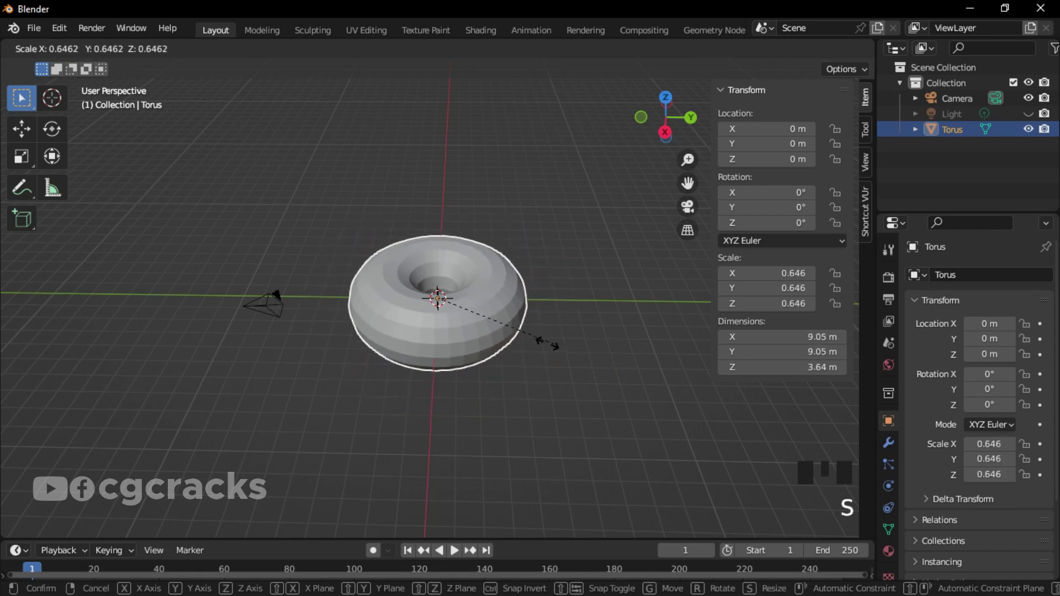
left_click(464, 307)
scroll(526, 292, "up", 4)
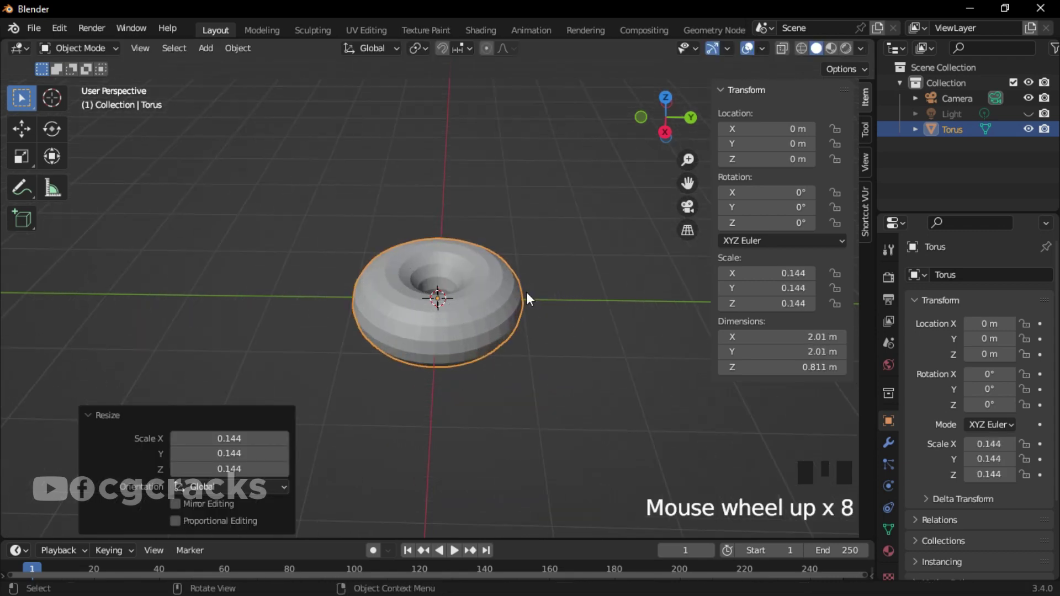
scroll(544, 313, "up", 6)
scroll(544, 312, "down", 3)
scroll(544, 311, "down", 3)
middle_click_drag(544, 311, 270, 273)
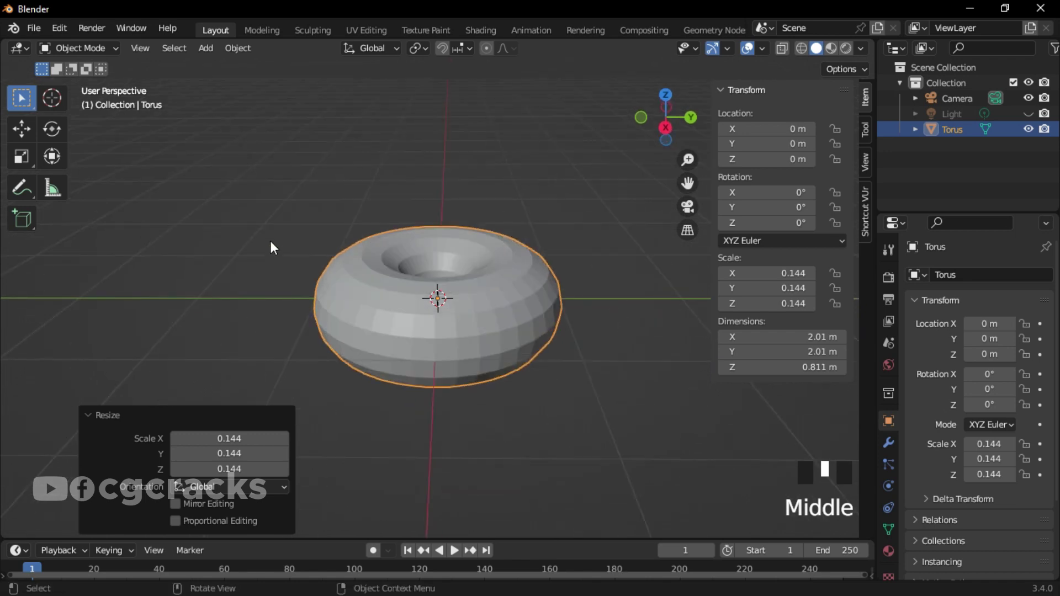
key("ctrl+a")
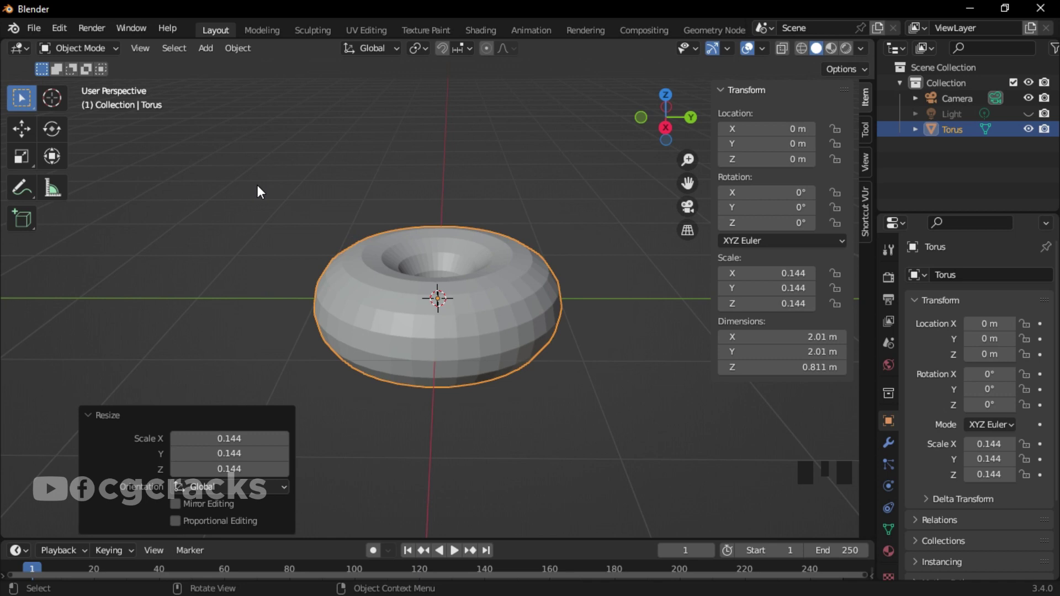
Step: Apply the torus's scale so it reads 1.000, hide the sidebar and reselect the torus
key("ctrl+a")
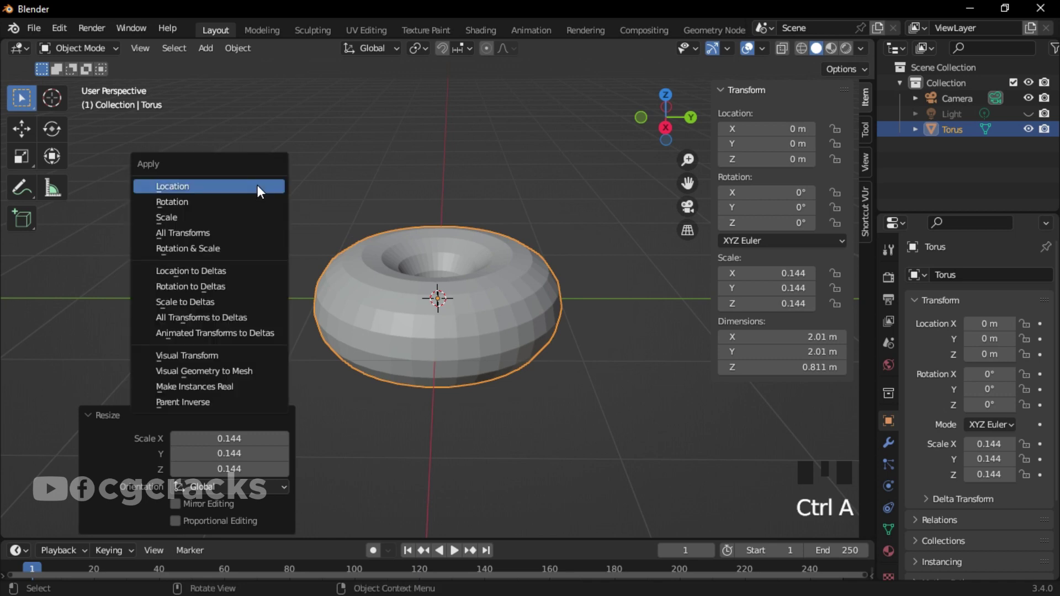
left_click(189, 218)
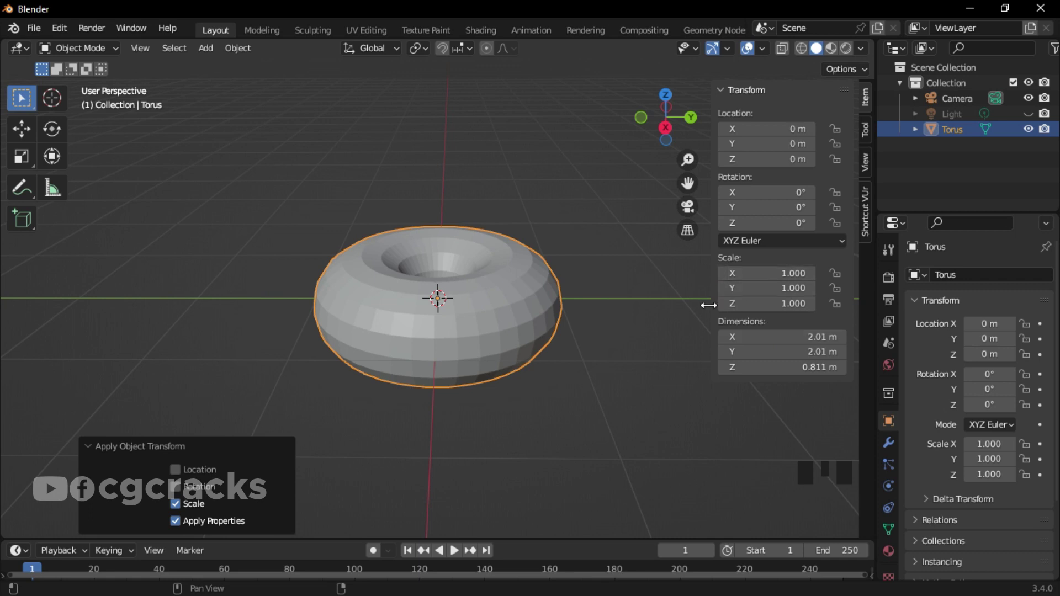
left_click(622, 256)
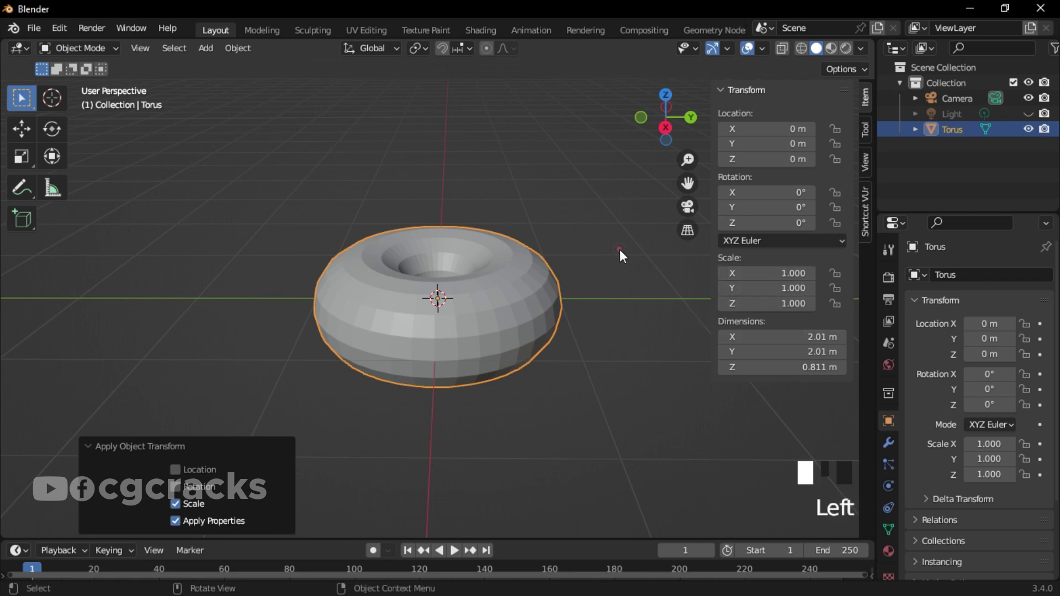
double_click(622, 255)
key("n")
middle_click_drag(620, 245, 540, 374)
scroll(634, 277, "up", 2)
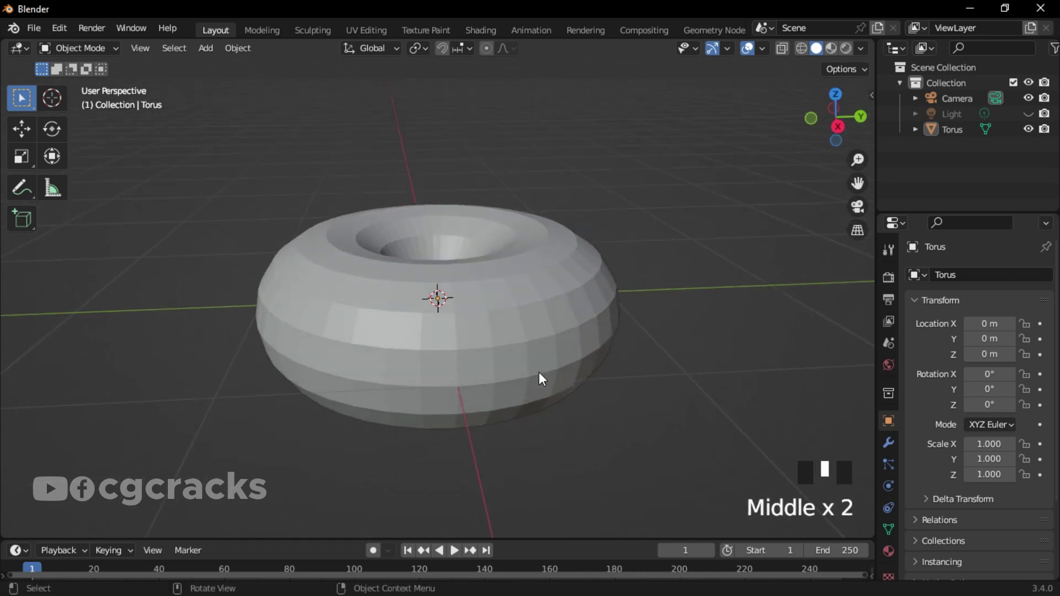
left_click(556, 316)
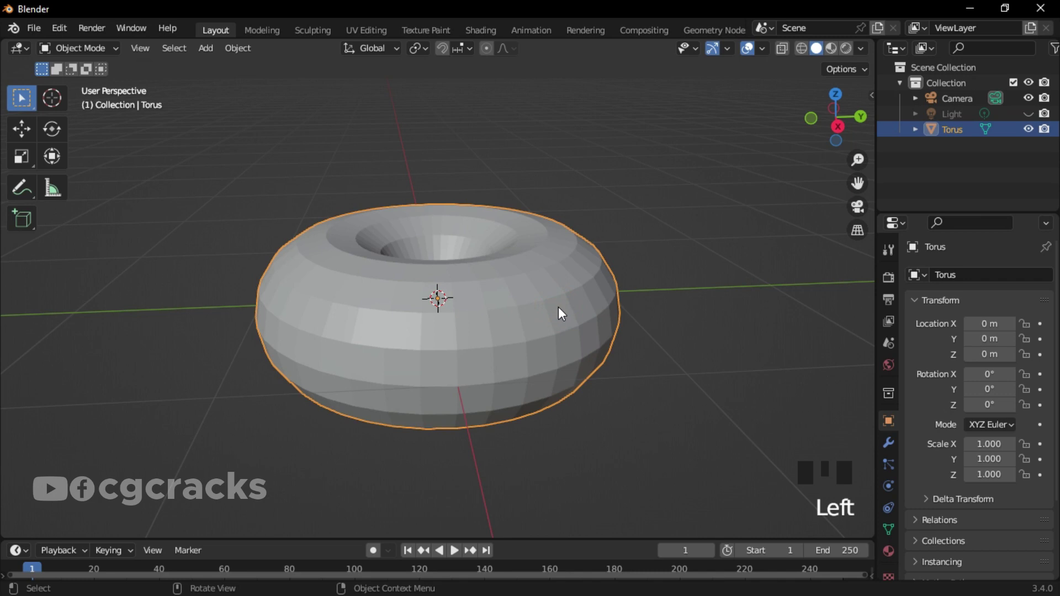
Step: Add a Subdivision Surface modifier to the torus with viewport level 2
left_click(888, 442)
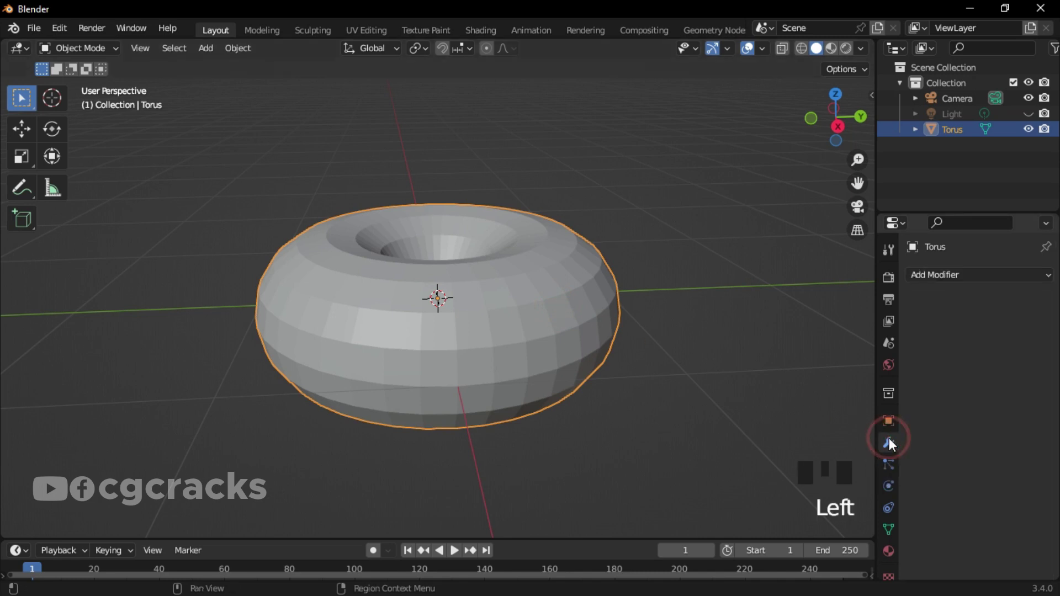
left_click(984, 276)
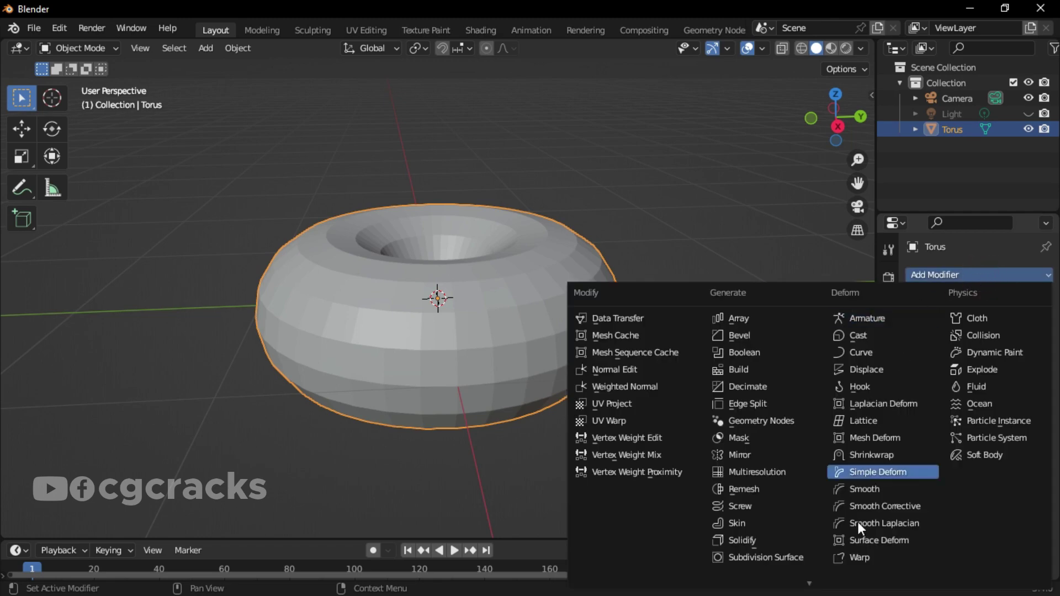
left_click(792, 556)
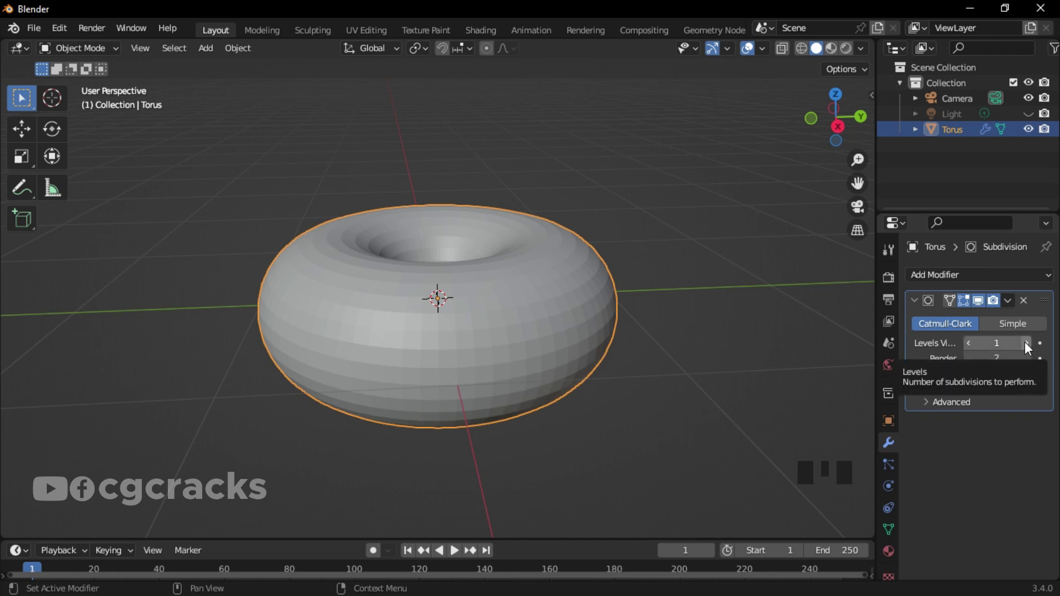
left_click(1024, 343)
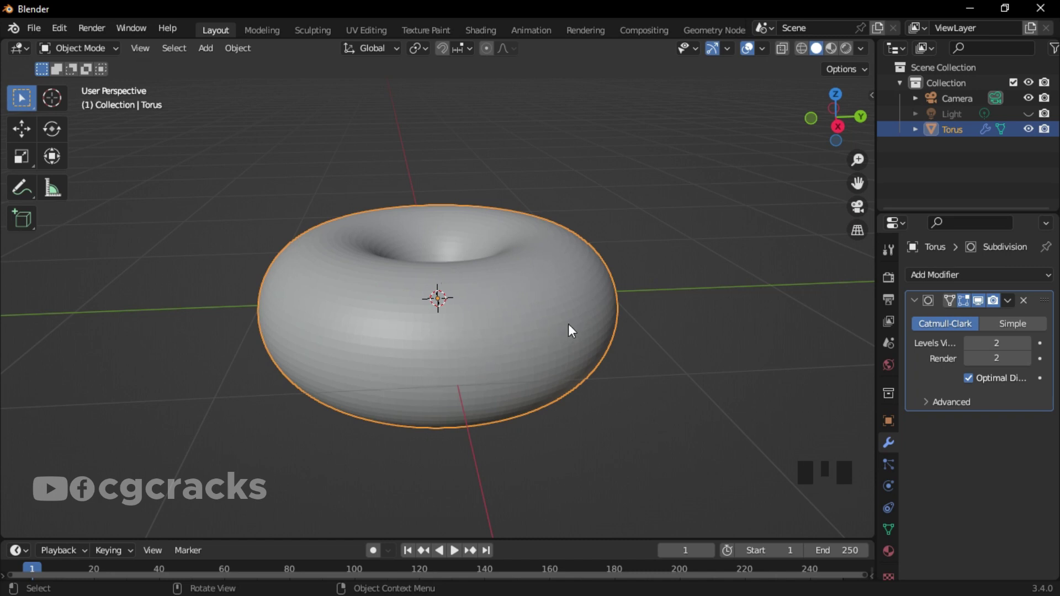
Step: Shade the torus smooth with Auto Smooth enabled
right_click(401, 313)
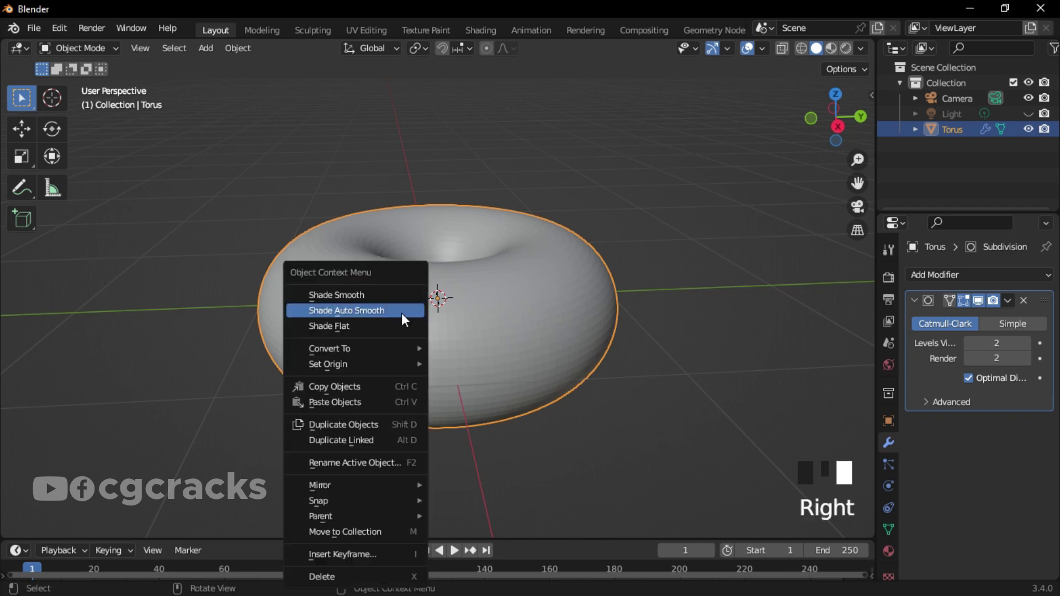
left_click(363, 293)
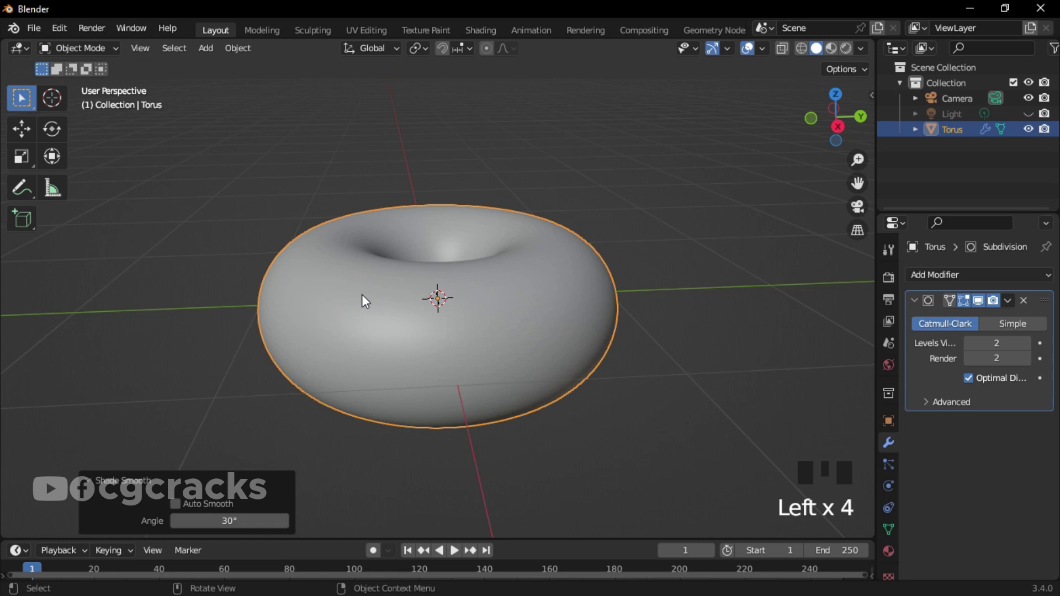
left_click(175, 504)
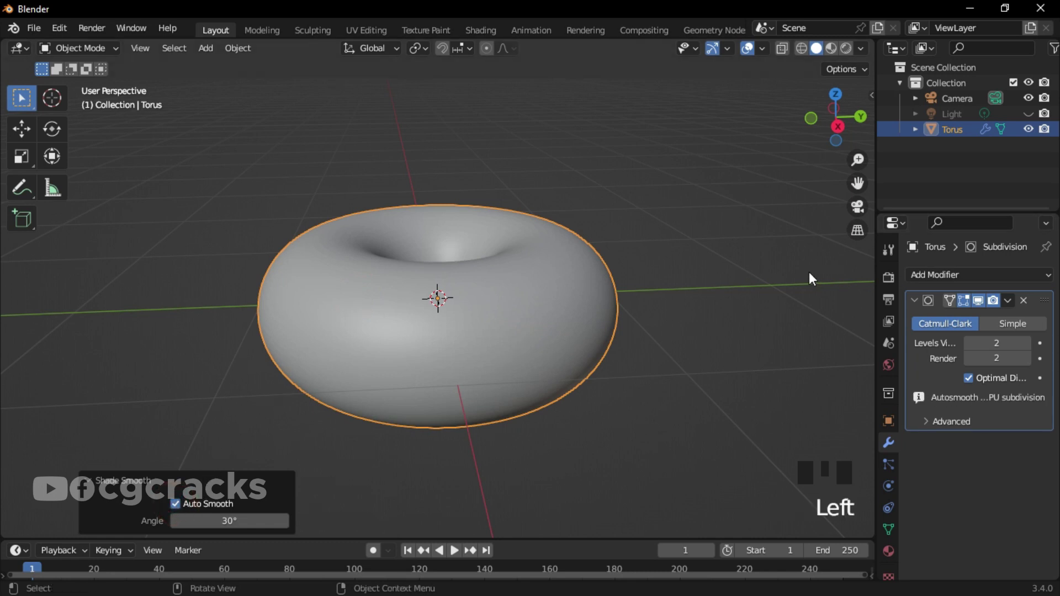
Step: Orbit and zoom around the smoothed donut, viewing it from above and side-on
left_click(674, 237)
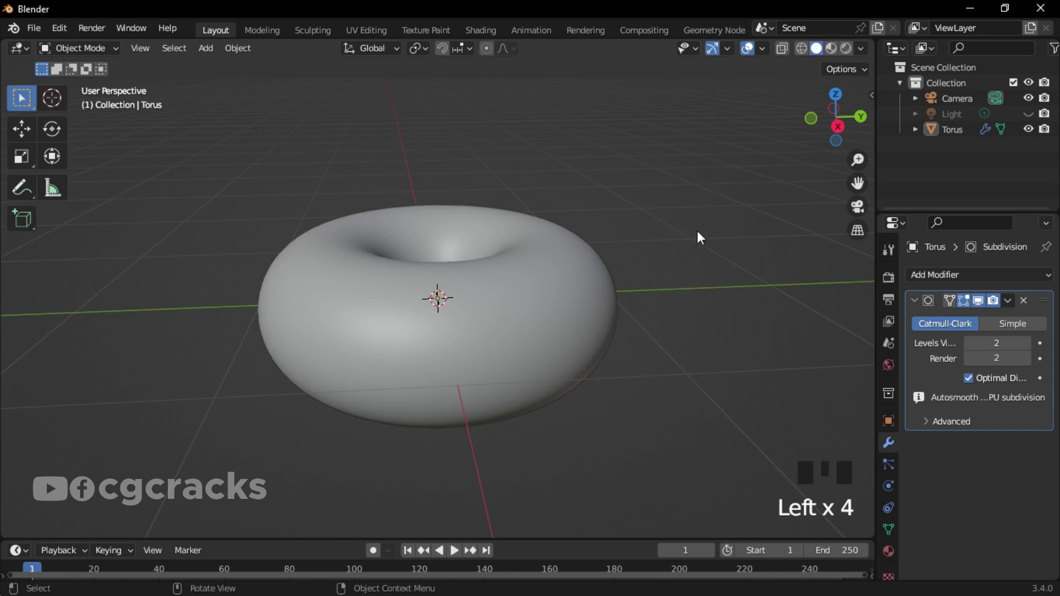
middle_click_drag(694, 240, 489, 233)
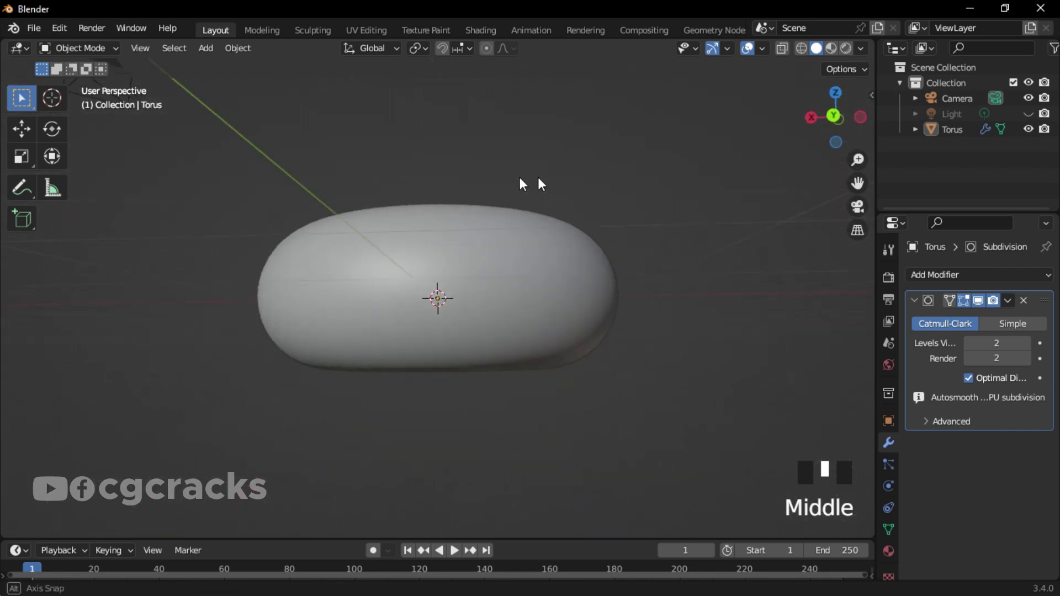
middle_click_drag(538, 178, 430, 225)
scroll(462, 233, "down", 3)
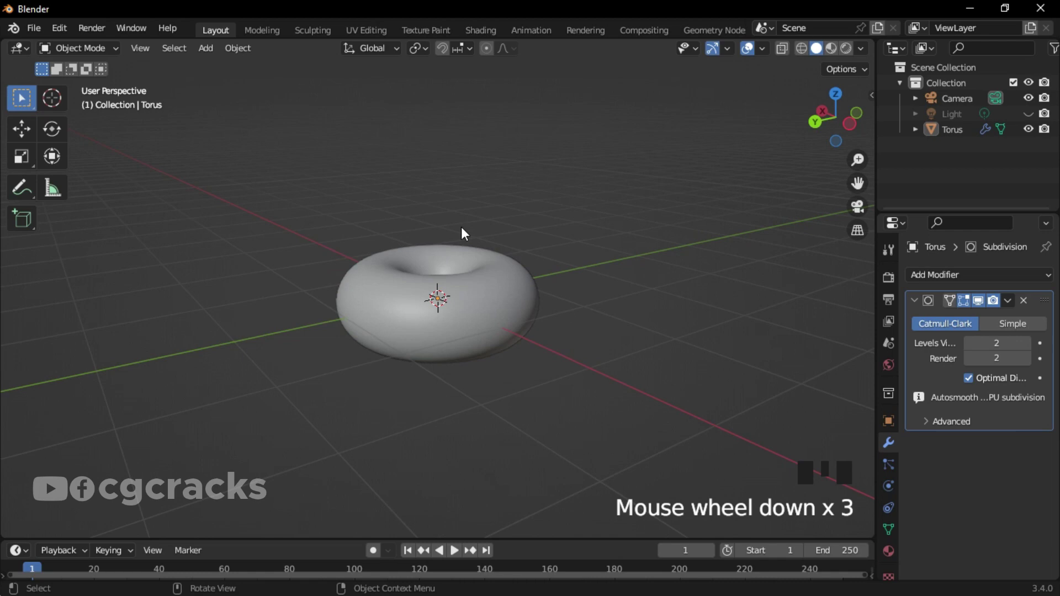
scroll(484, 227, "up", 1)
scroll(484, 227, "down", 4)
scroll(485, 228, "up", 4)
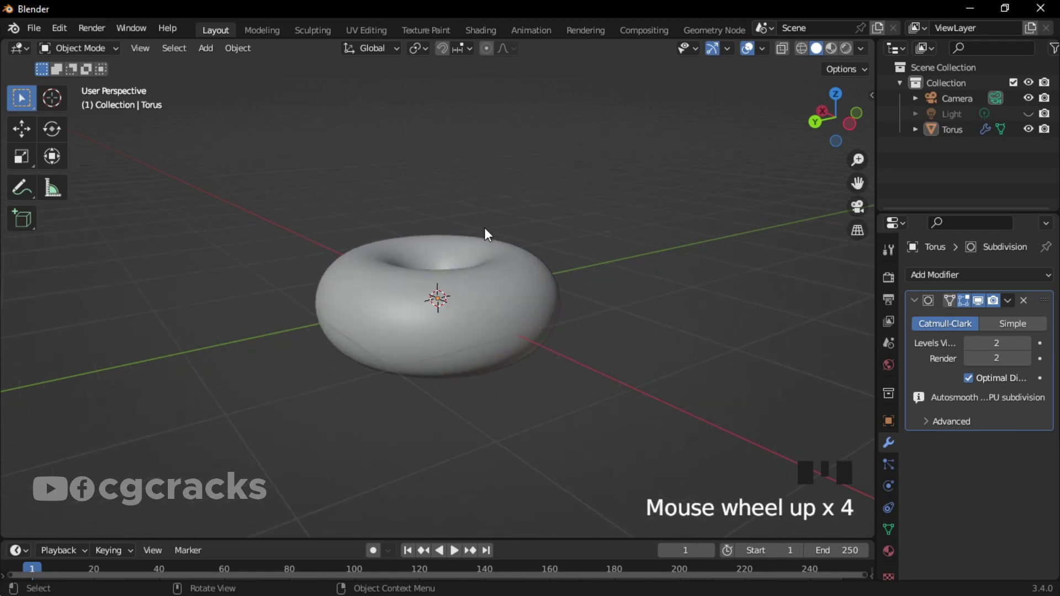
scroll(485, 228, "up", 5)
scroll(484, 229, "down", 5)
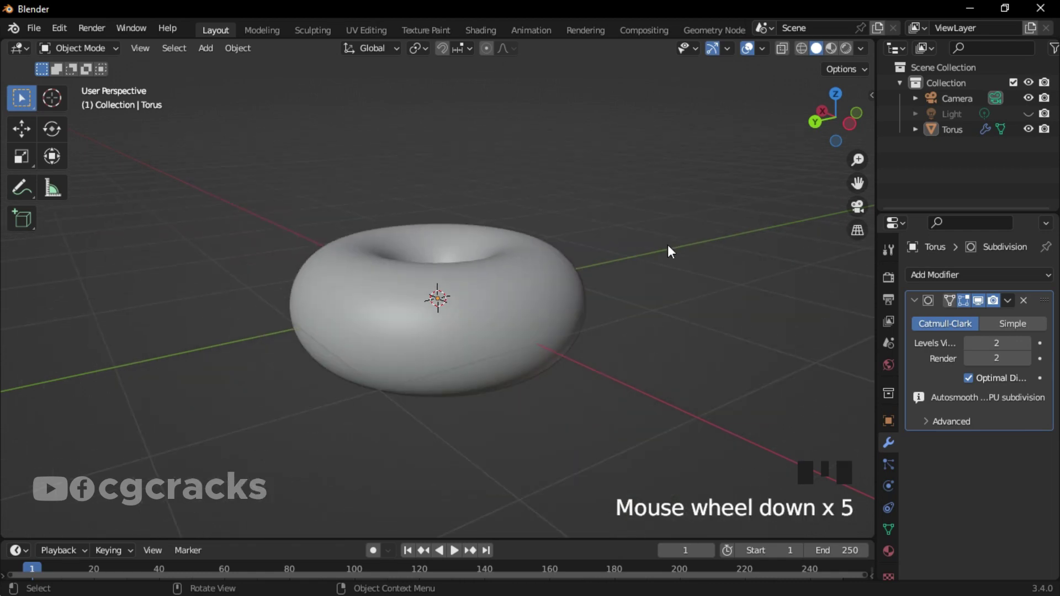
scroll(667, 245, "up", 2)
scroll(668, 245, "down", 6)
middle_click(667, 245)
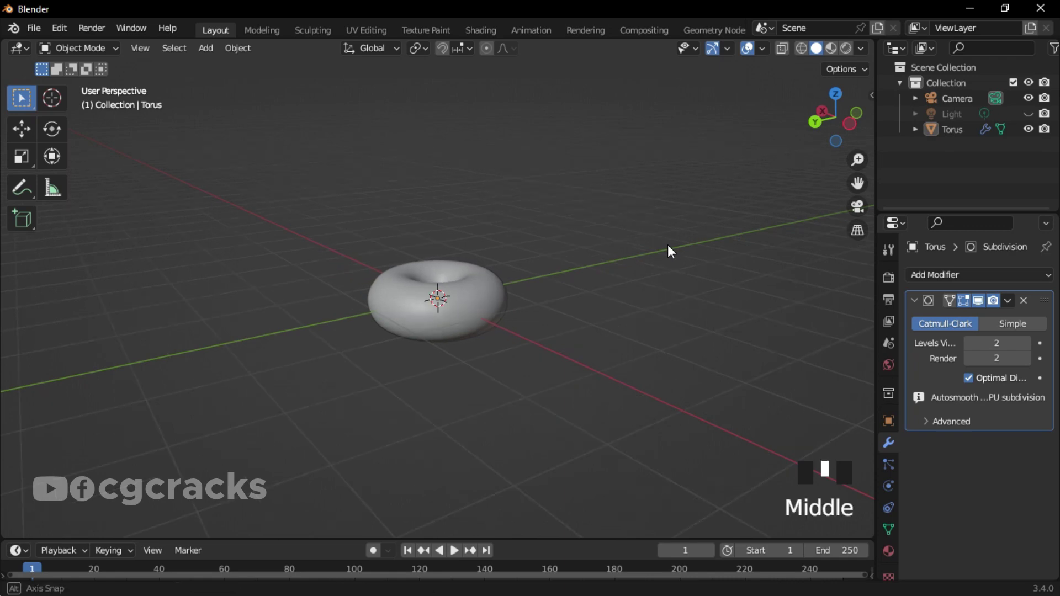
middle_click_drag(668, 243, 594, 240)
scroll(600, 258, "up", 4)
scroll(617, 210, "down", 2)
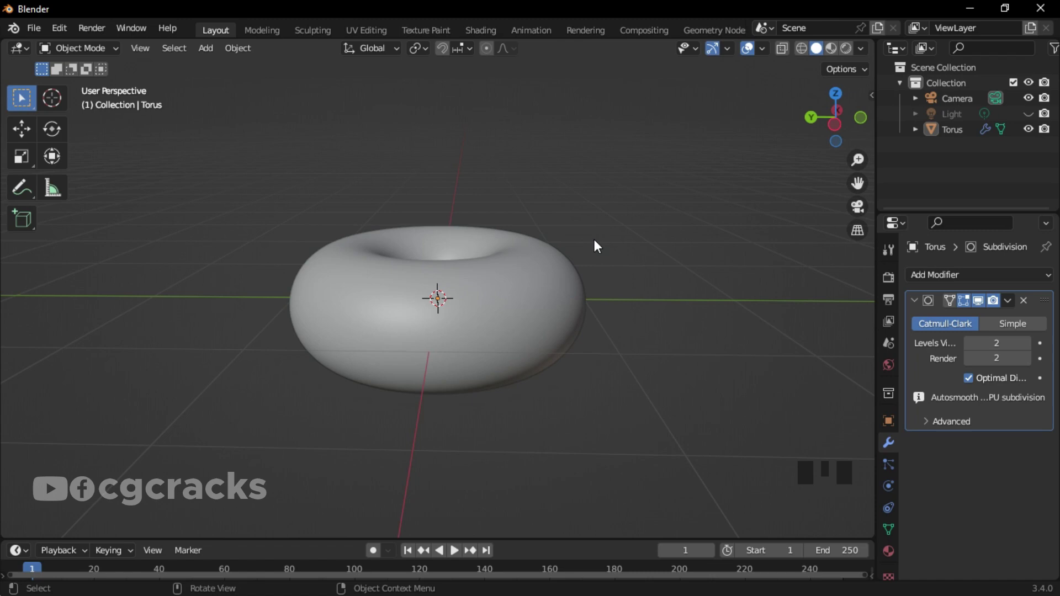
Step: Enter Edit Mode on the torus, try edge and face select, and return to vertex select
key("Tab")
middle_click_drag(594, 239, 477, 241)
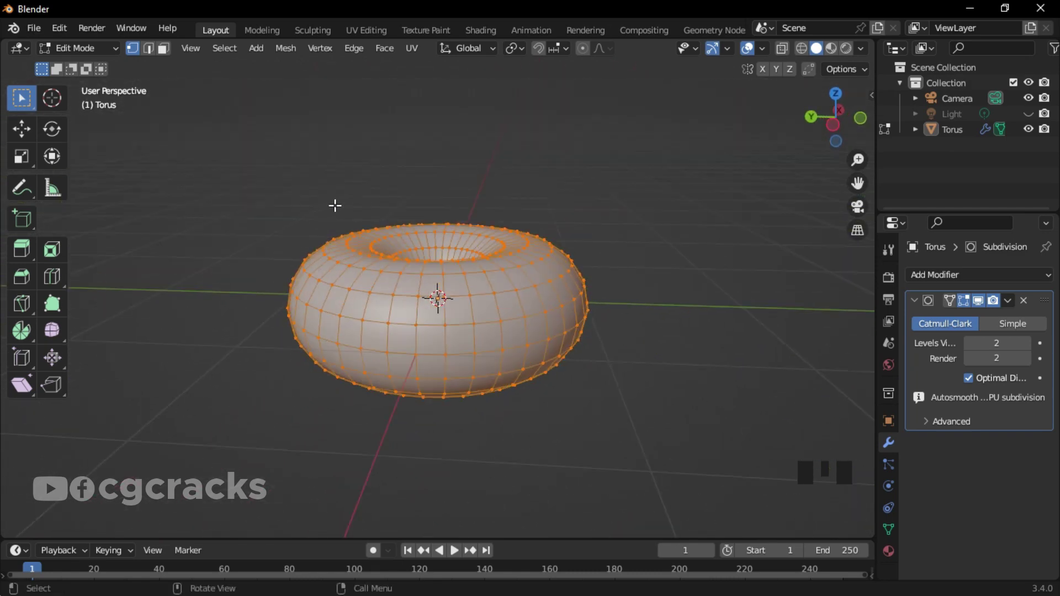
left_click(134, 46)
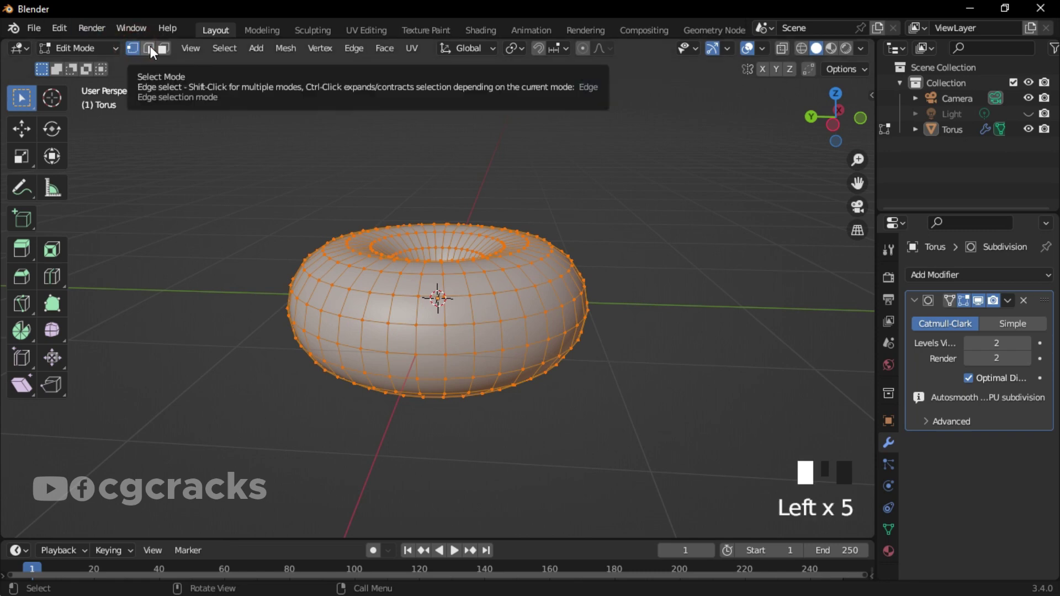
left_click(150, 48)
left_click(164, 48)
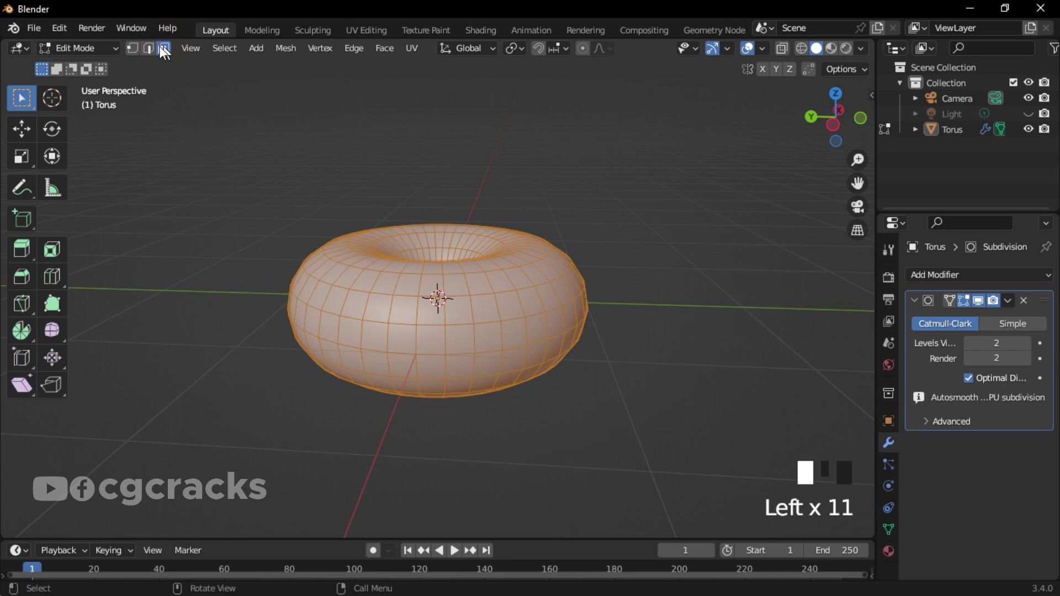
left_click(131, 48)
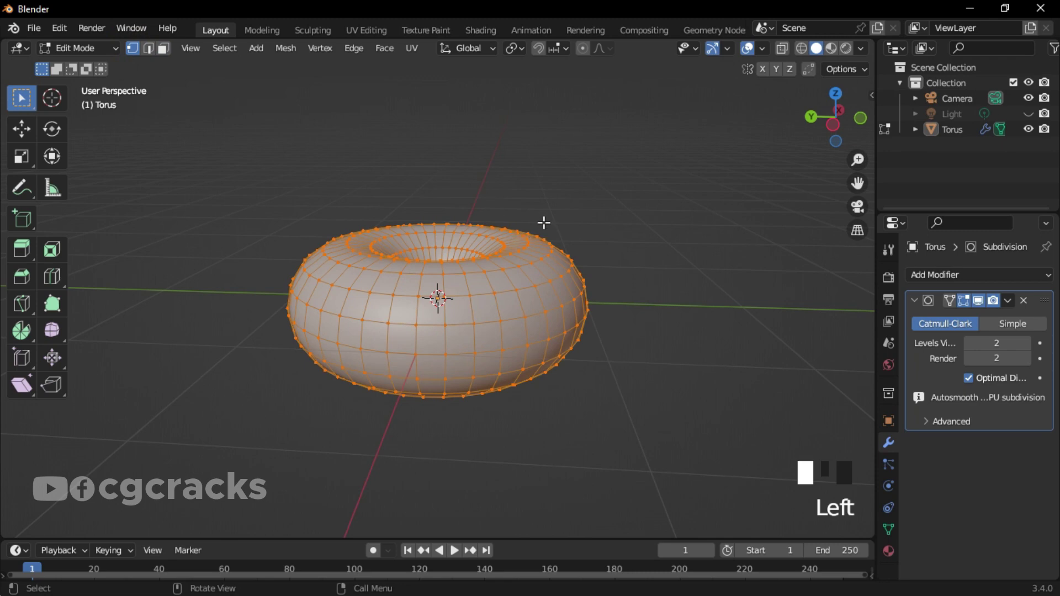
Step: Select a few single vertices around the donut, then enable Proportional Editing
left_click(550, 282)
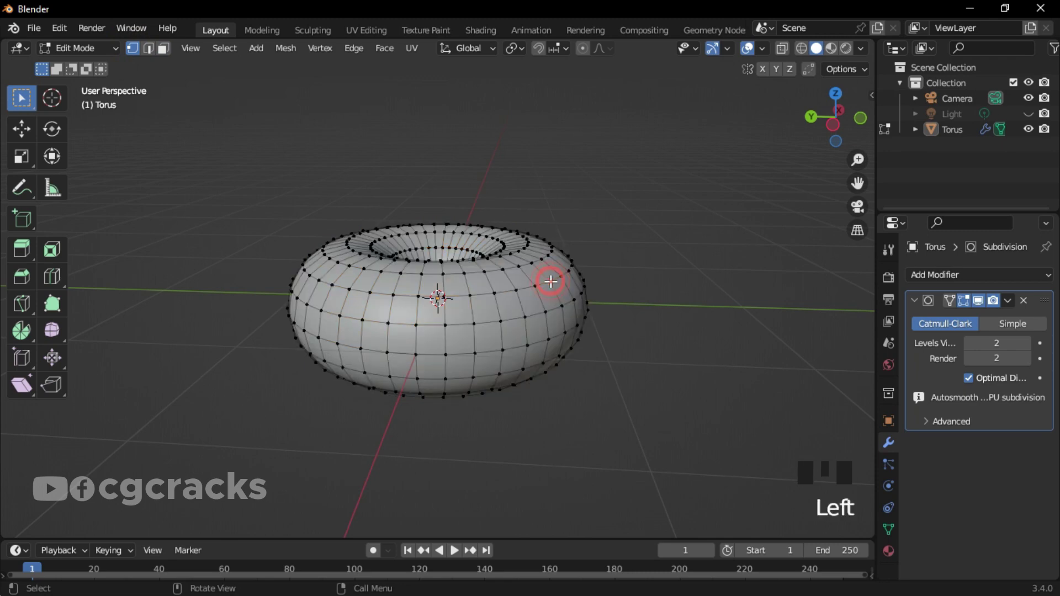
scroll(503, 296, "up", 2)
left_click(488, 294)
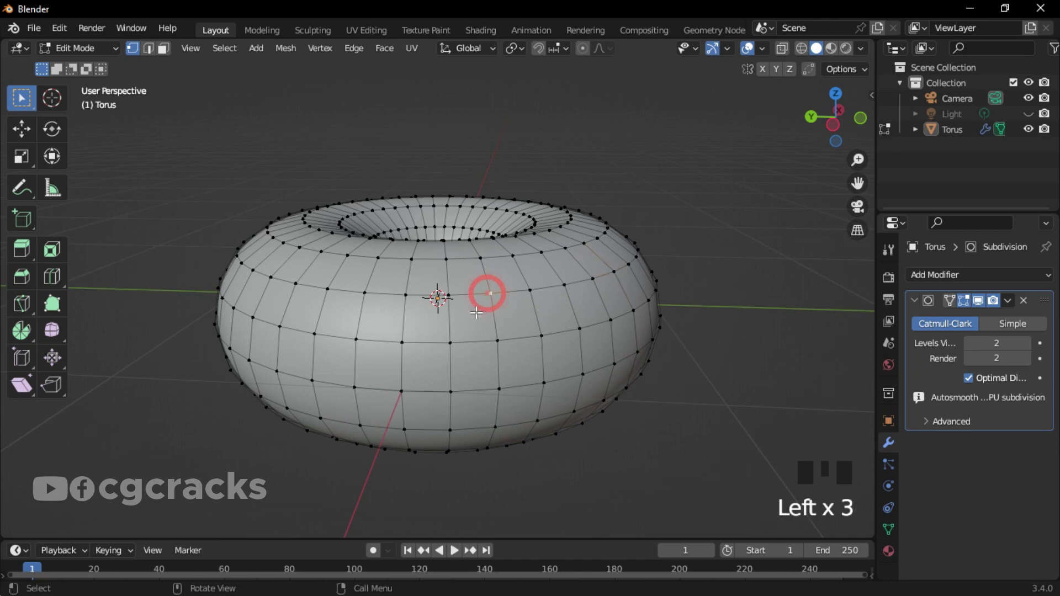
left_click(389, 293)
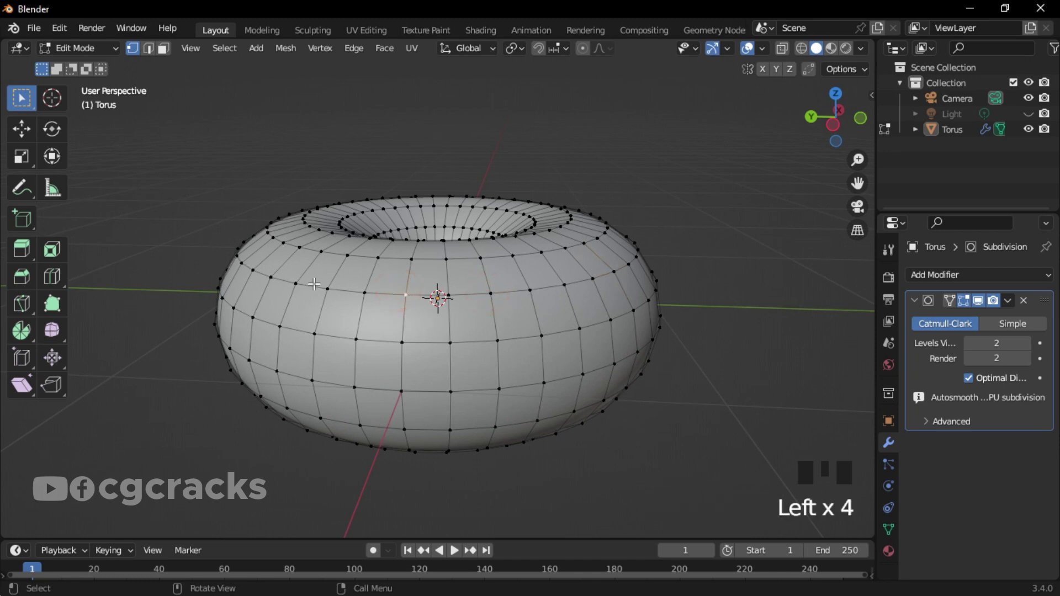
left_click(296, 283)
scroll(452, 228, "down", 2)
scroll(460, 229, "up", 1)
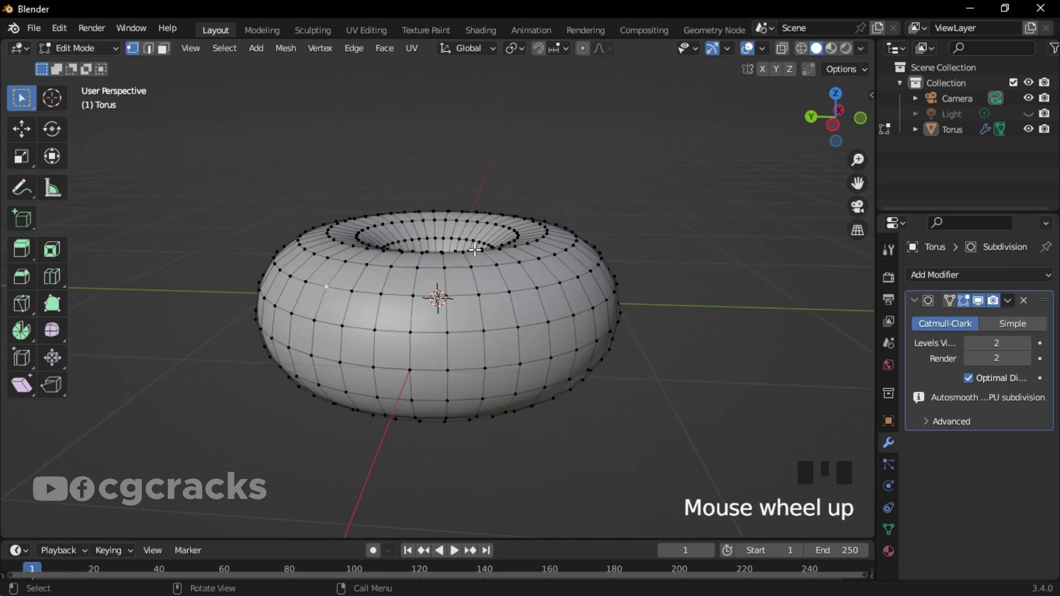
middle_click_drag(489, 285, 687, 249)
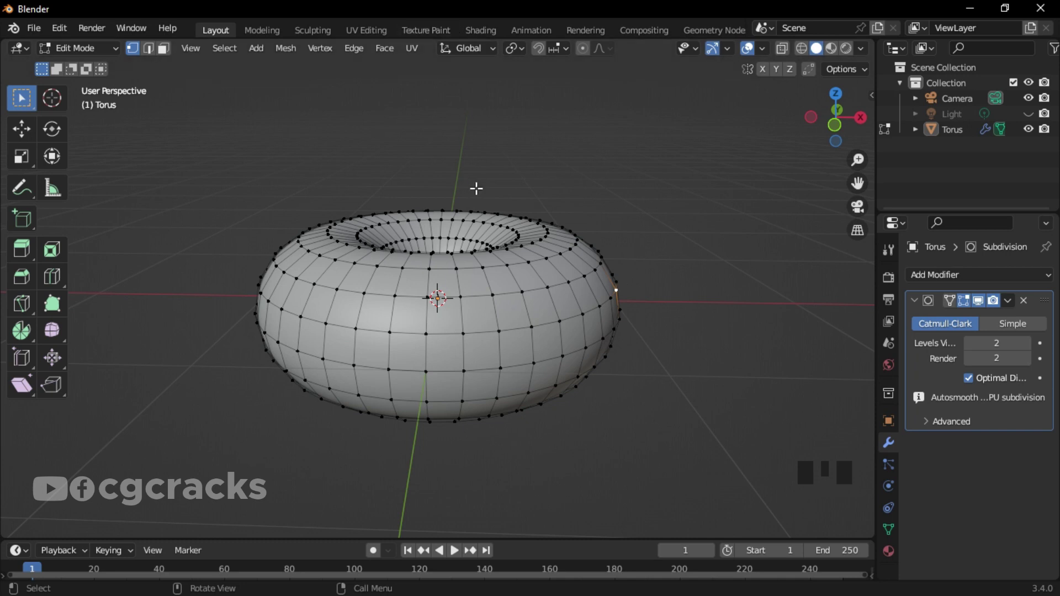
key("o")
Step: Nudge a vertex on the donut's right side with a roughly 0.4–0.6 m proportional falloff
left_click(569, 282)
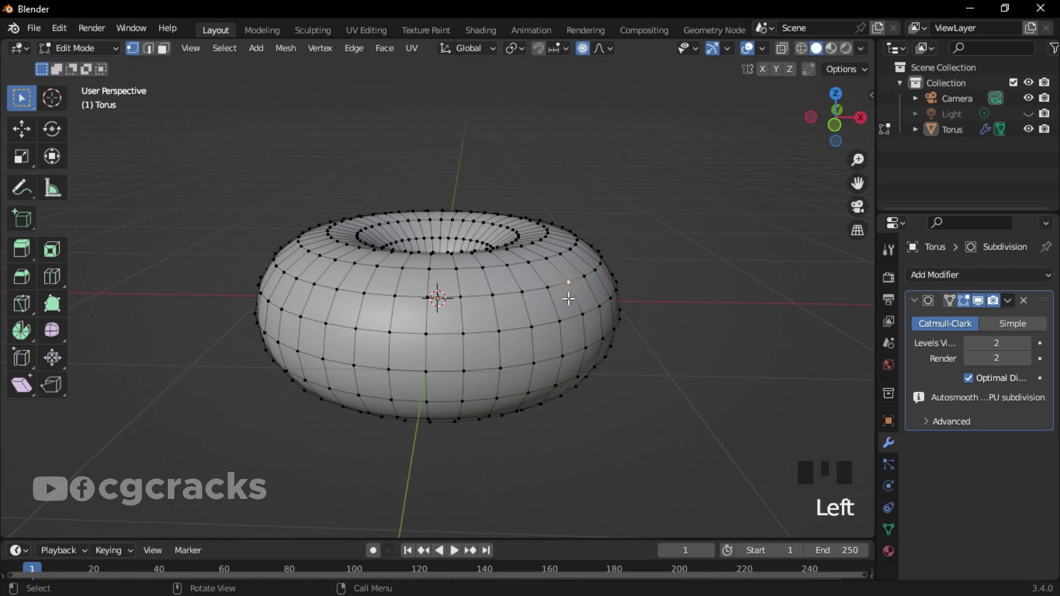
key("g")
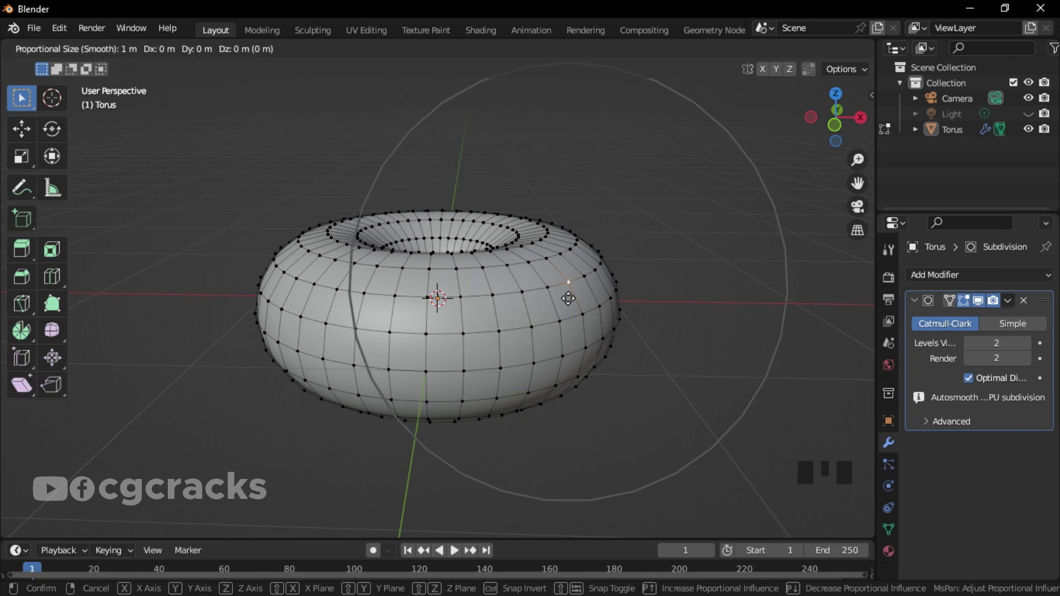
scroll(568, 298, "down", 2)
scroll(568, 298, "up", 5)
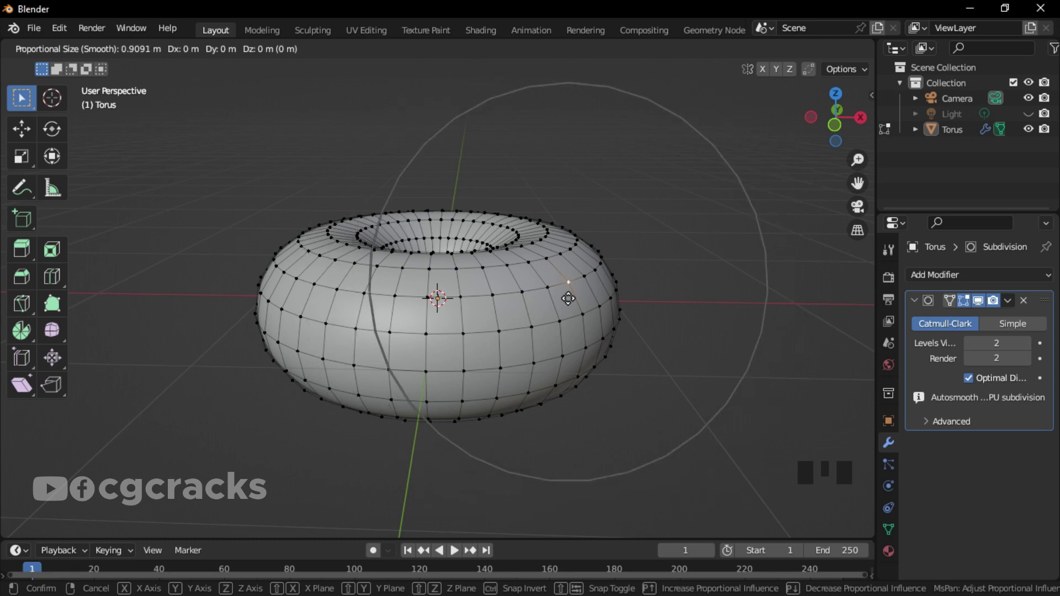
scroll(569, 298, "up", 6)
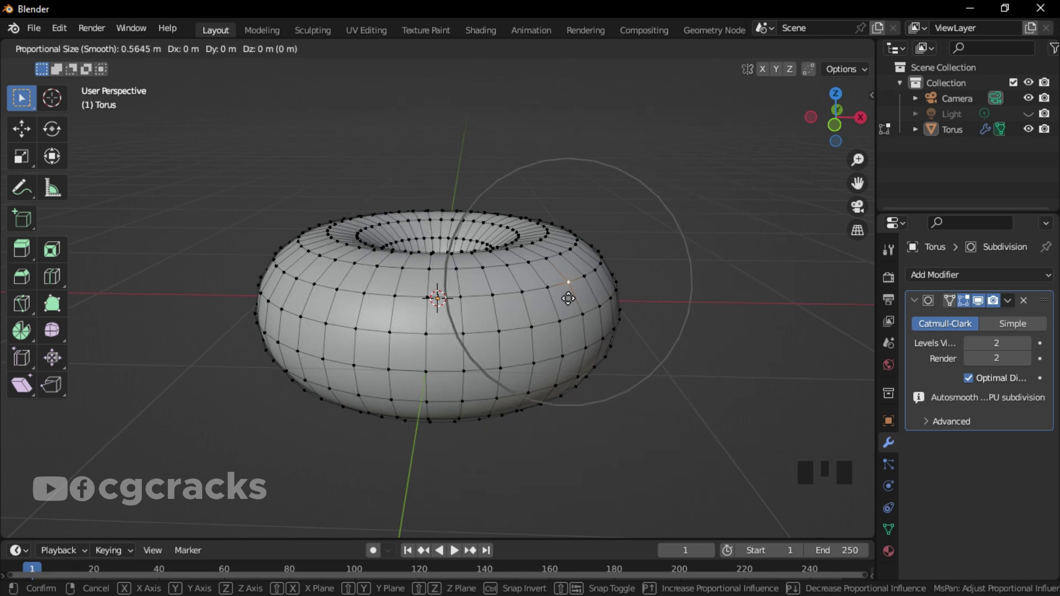
scroll(569, 298, "up", 2)
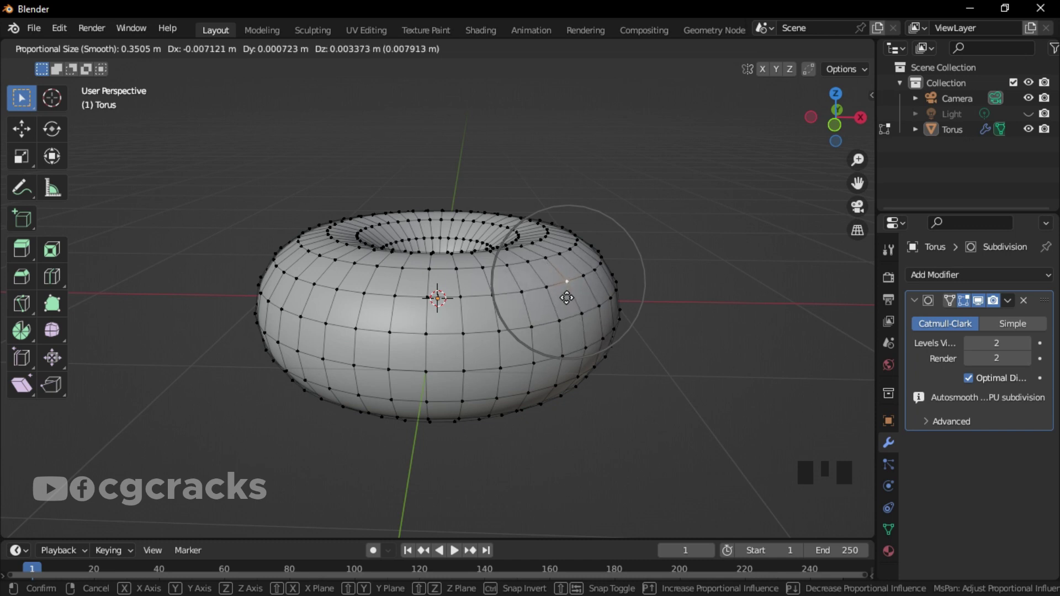
scroll(567, 298, "down", 1)
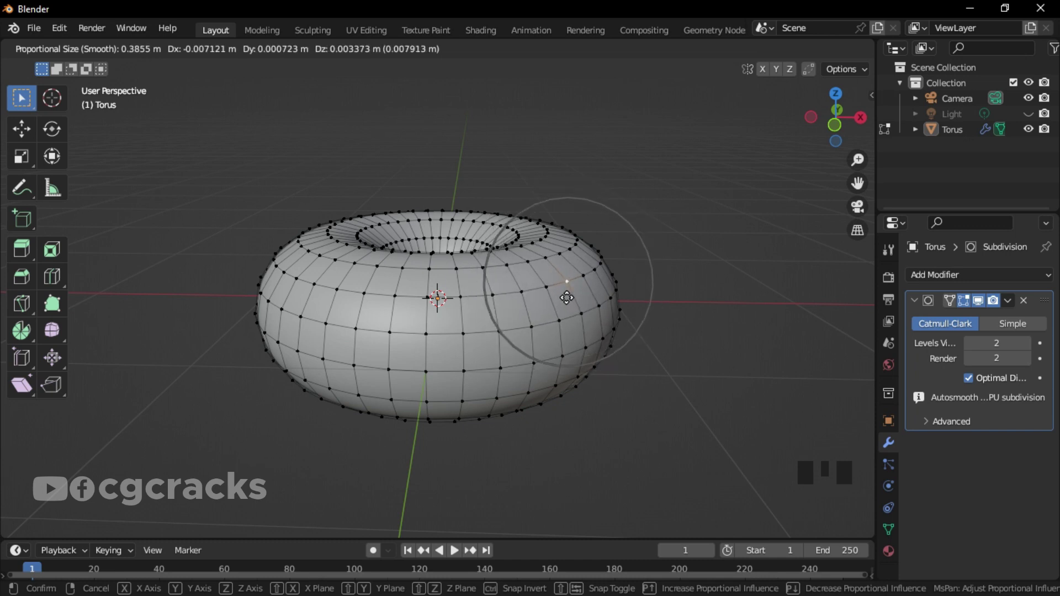
scroll(567, 298, "down", 1)
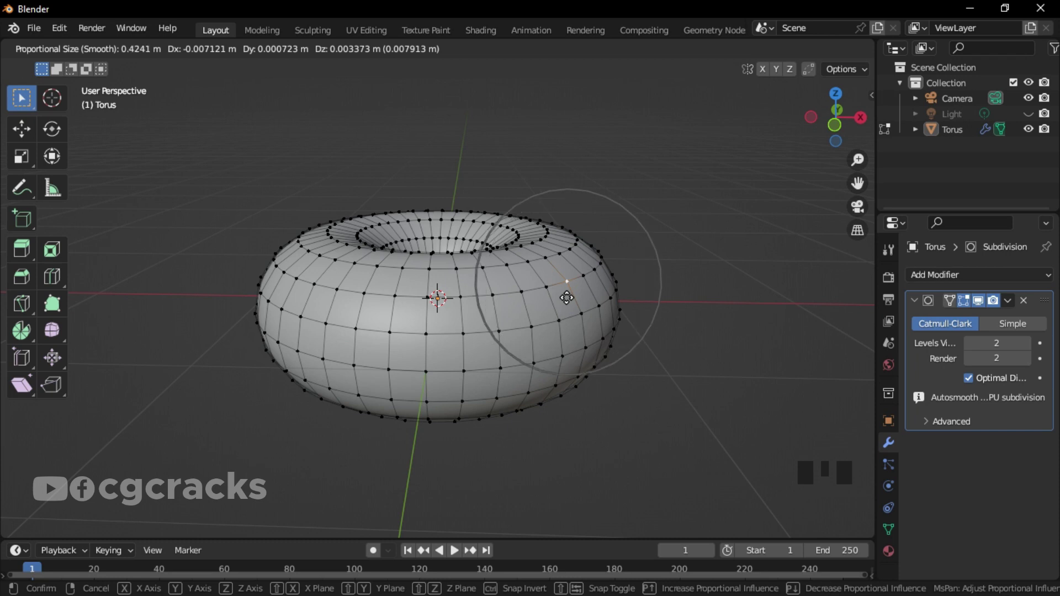
scroll(567, 299, "down", 4)
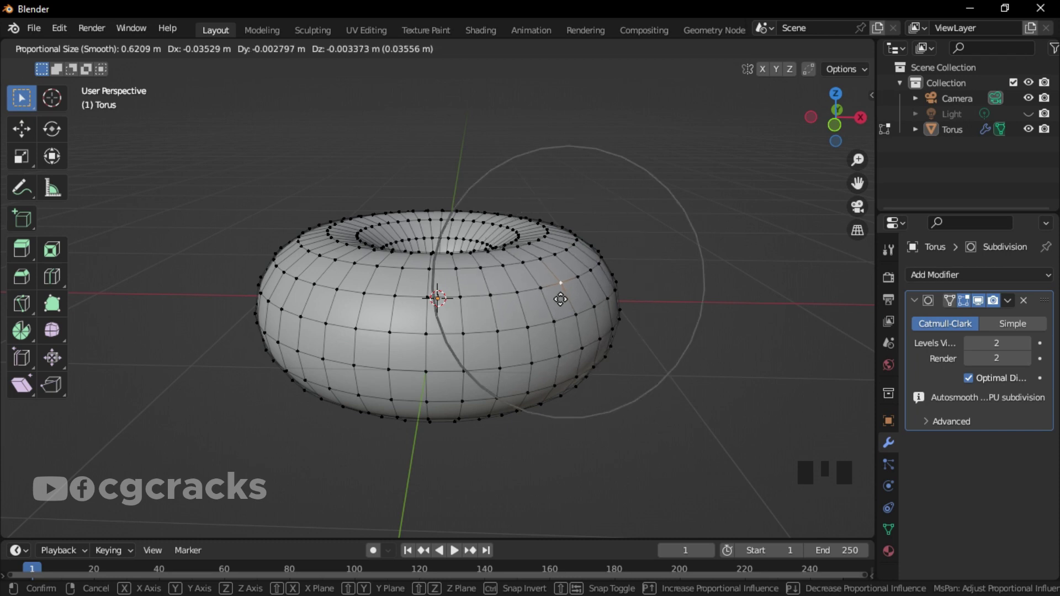
left_click(562, 298)
Step: Begin a second smooth-falloff vertex move, viewing down into the donut's hole
middle_click_drag(306, 174, 433, 298)
key("g")
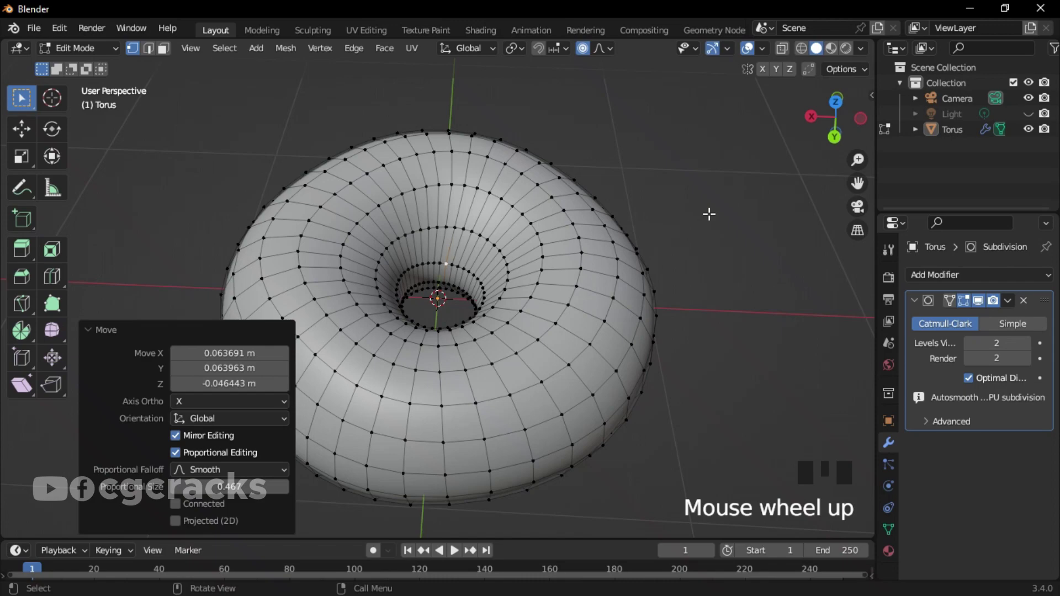
scroll(708, 216, "down", 3)
scroll(653, 251, "up", 3)
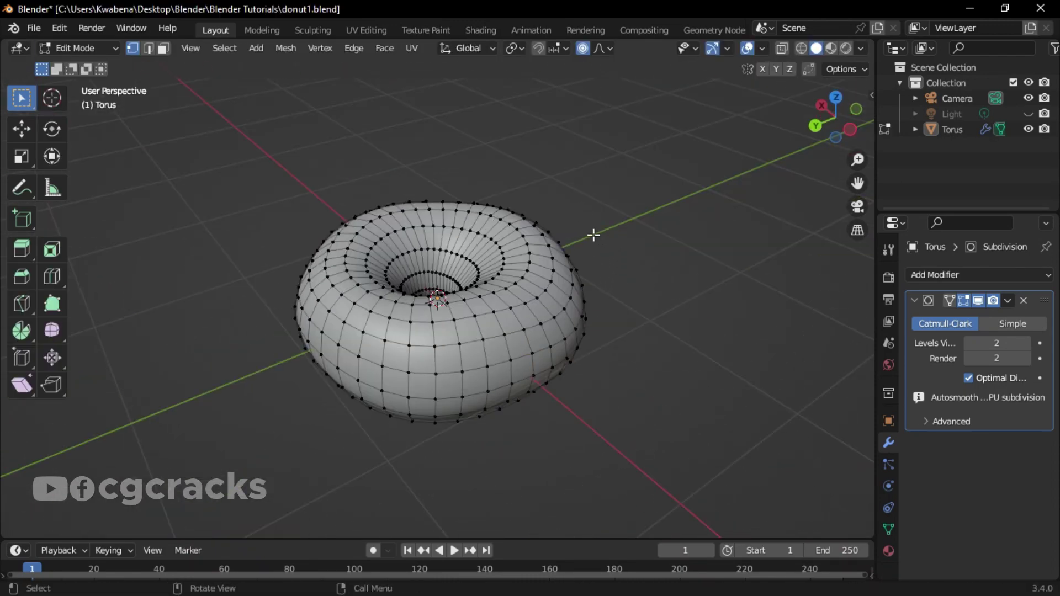
middle_click_drag(536, 263, 627, 197)
Step: Turn off proportional editing and select all the donut's vertices
key("o")
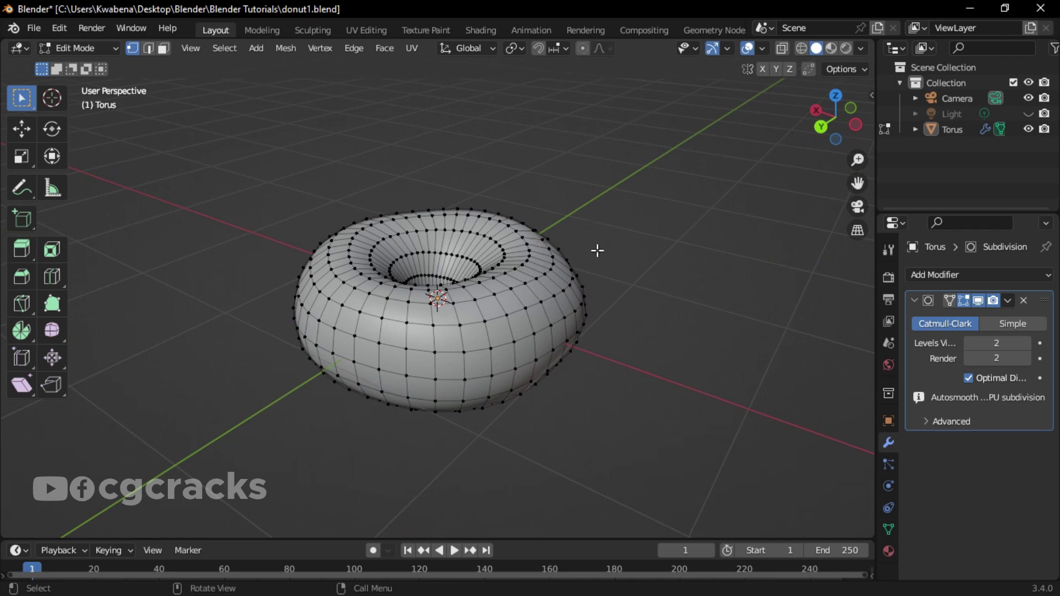
key("a")
middle_click_drag(622, 230, 580, 206)
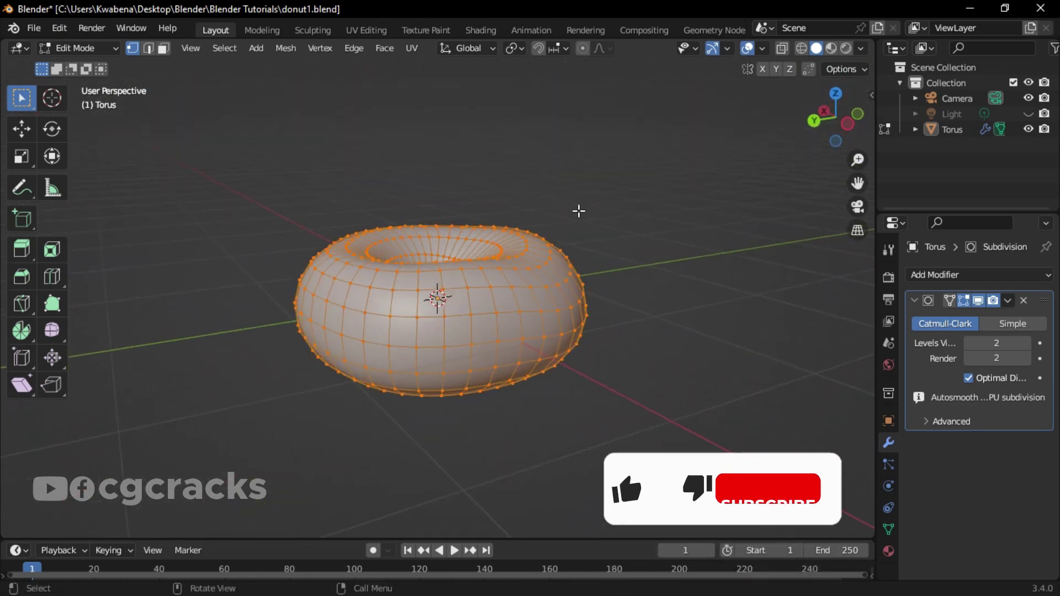
Step: Try a random vertex selection at ratio 0.494, then clear it and reselect every vertex
left_click(224, 48)
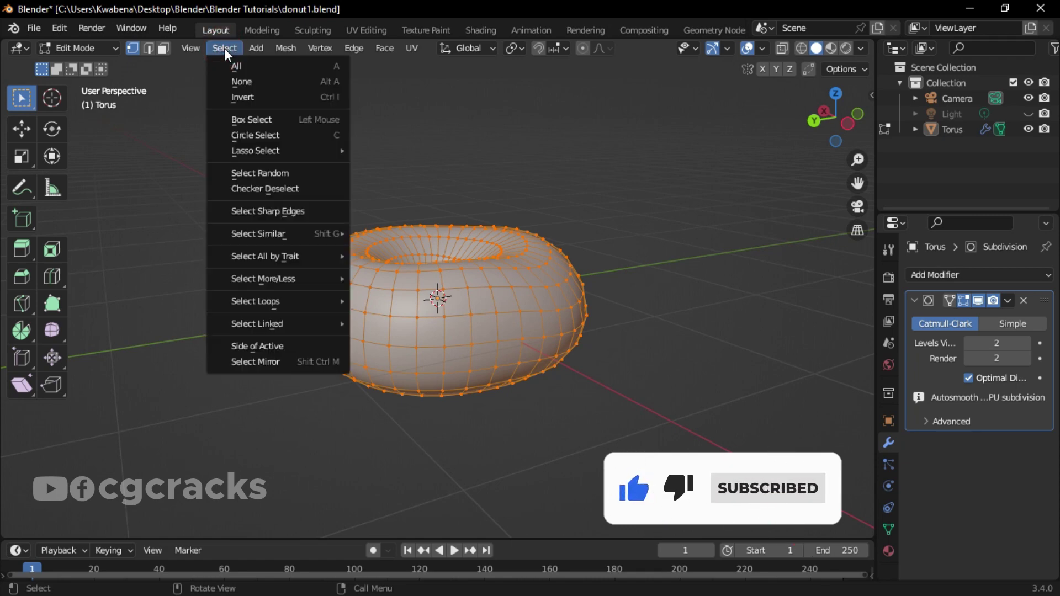
left_click(269, 172)
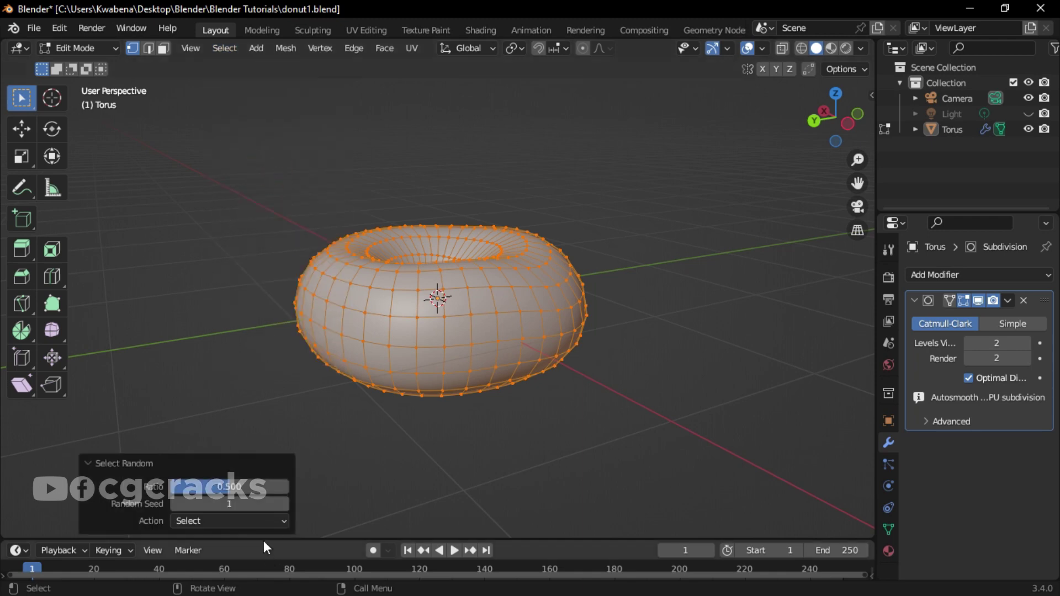
left_click_drag(222, 487, 189, 486)
key("alt+a")
key("a")
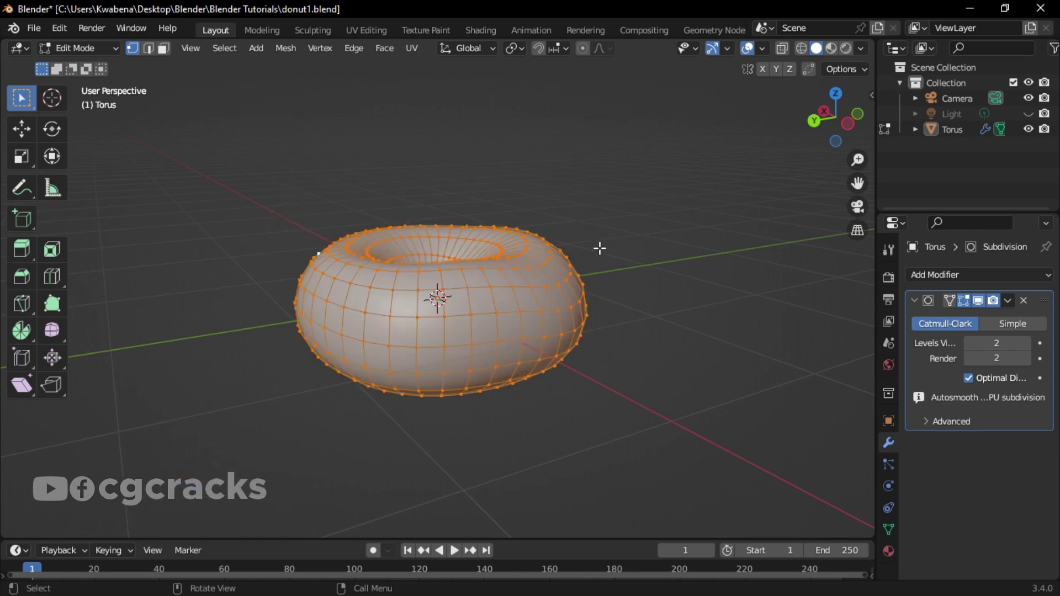
middle_click_drag(599, 249, 656, 296)
Step: Deselect all vertices and switch to the straight-on front orthographic view
key("alt+a")
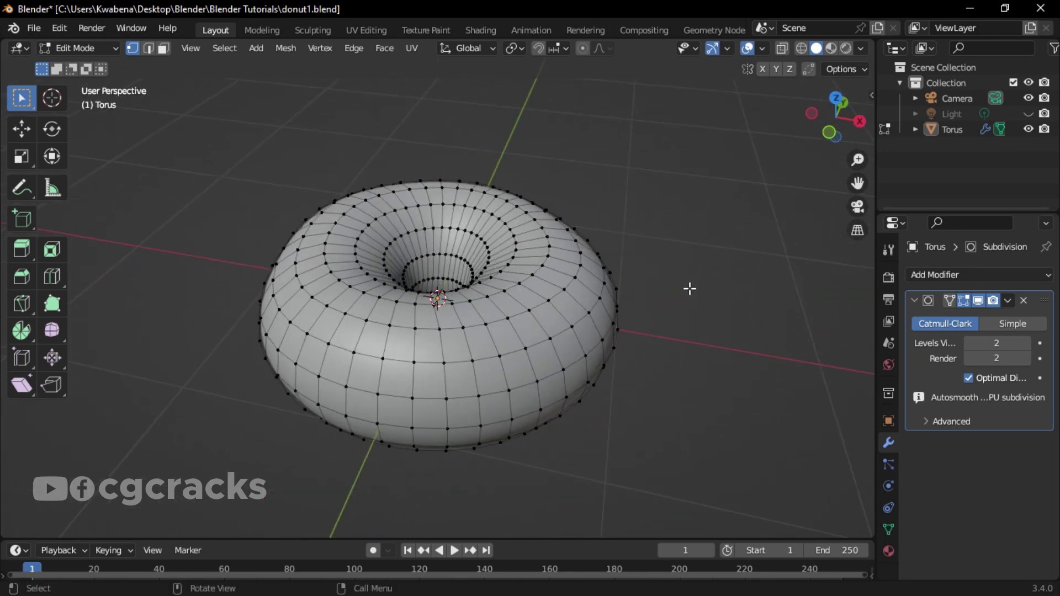
middle_click_drag(723, 279, 737, 218)
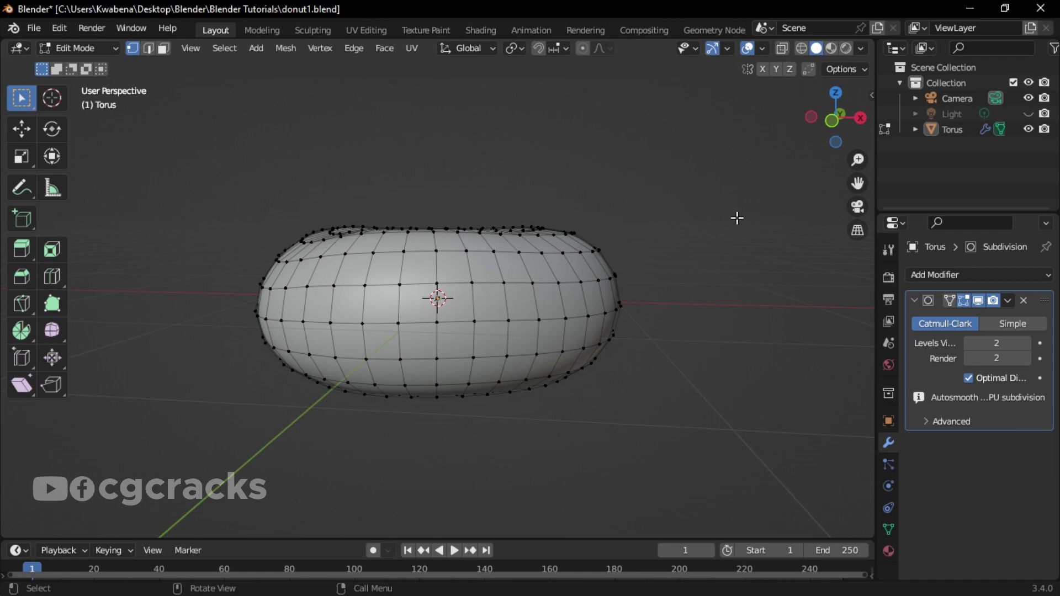
mouse_move(732, 259)
middle_mouse_down()
mouse_move(741, 234)
mouse_move(734, 241)
middle_mouse_up()
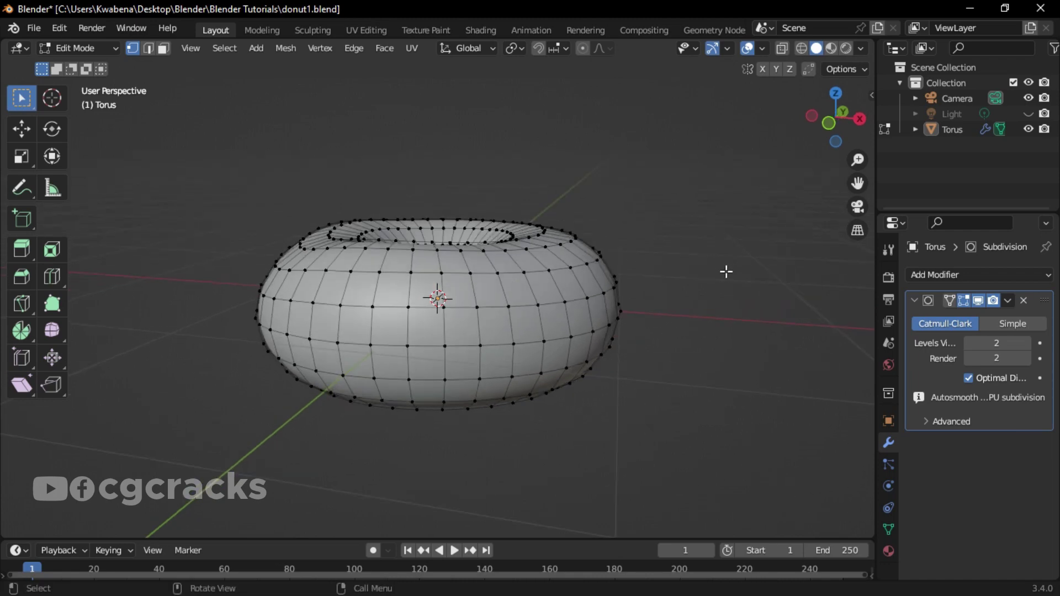
key("KP_1")
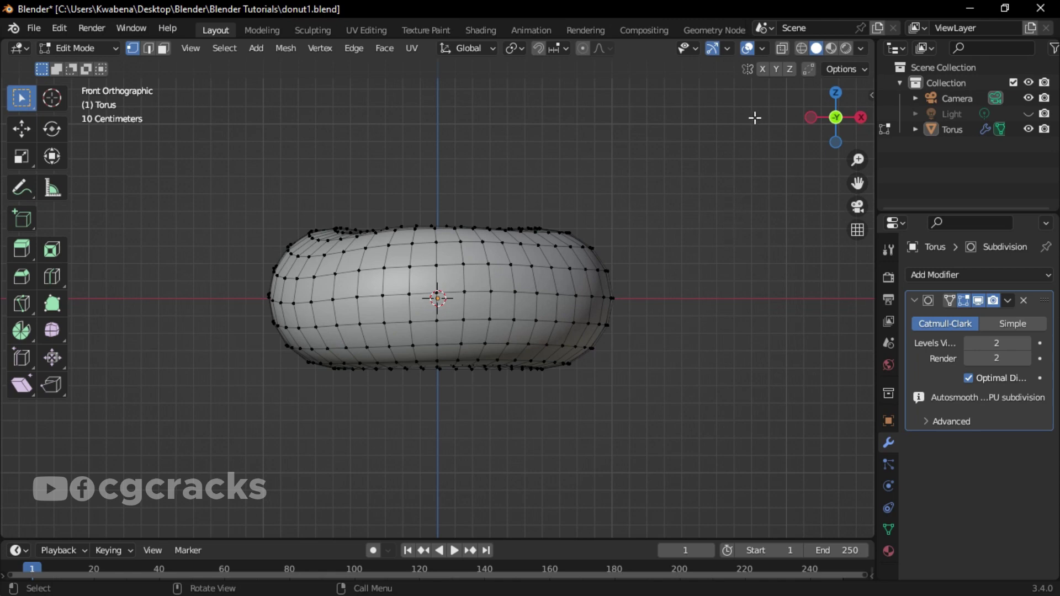
Step: Enable X-ray and box-select the vertices of the torus's upper half
left_click(799, 49)
left_click(783, 49)
left_click(783, 49)
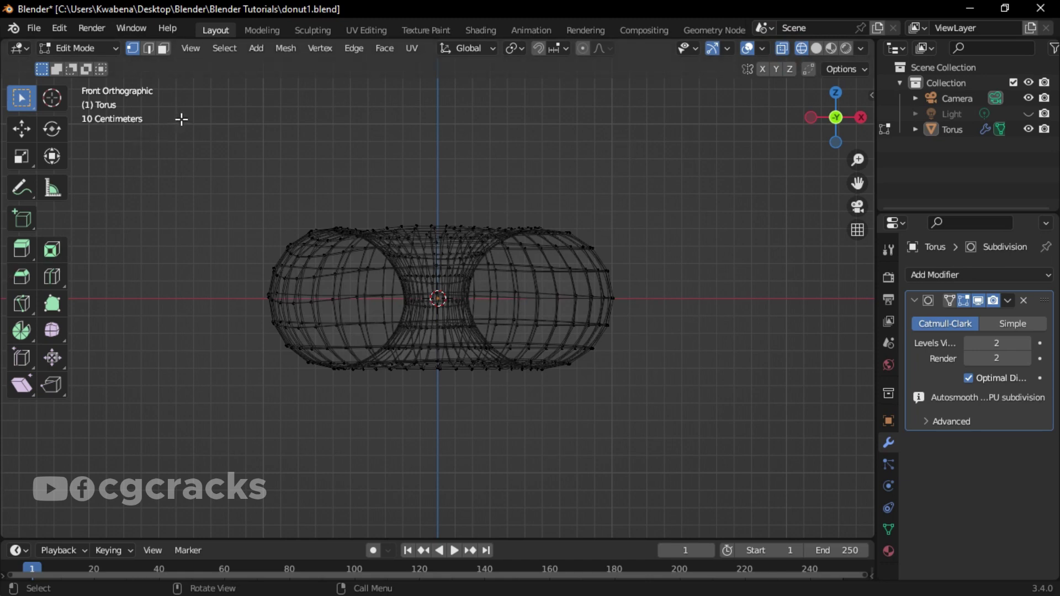
left_click_drag(181, 119, 686, 284)
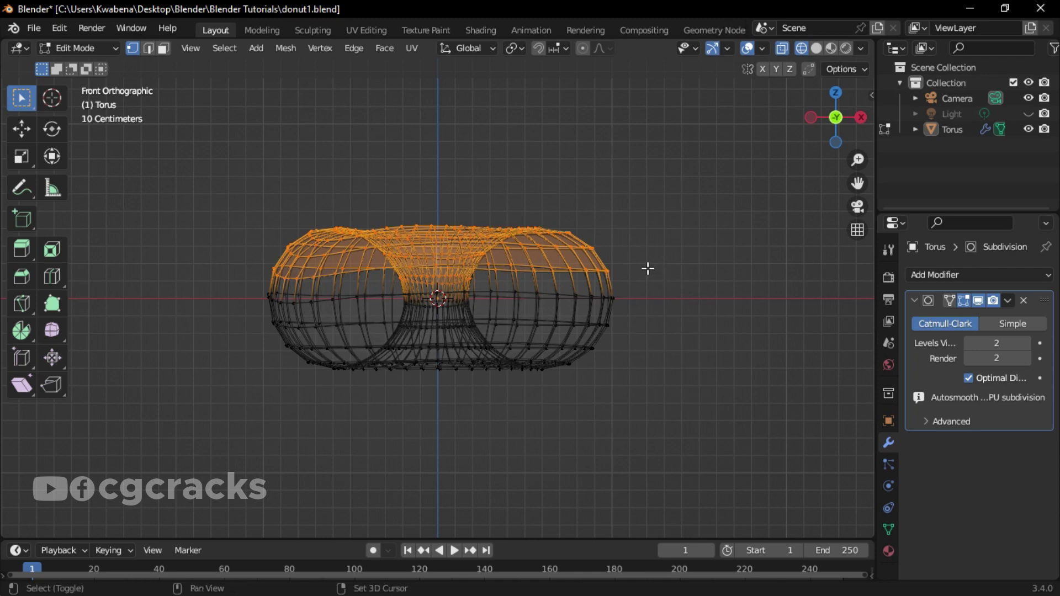
Step: Duplicate the top-half geometry in place and separate the selection into Torus.001
key("shift+d")
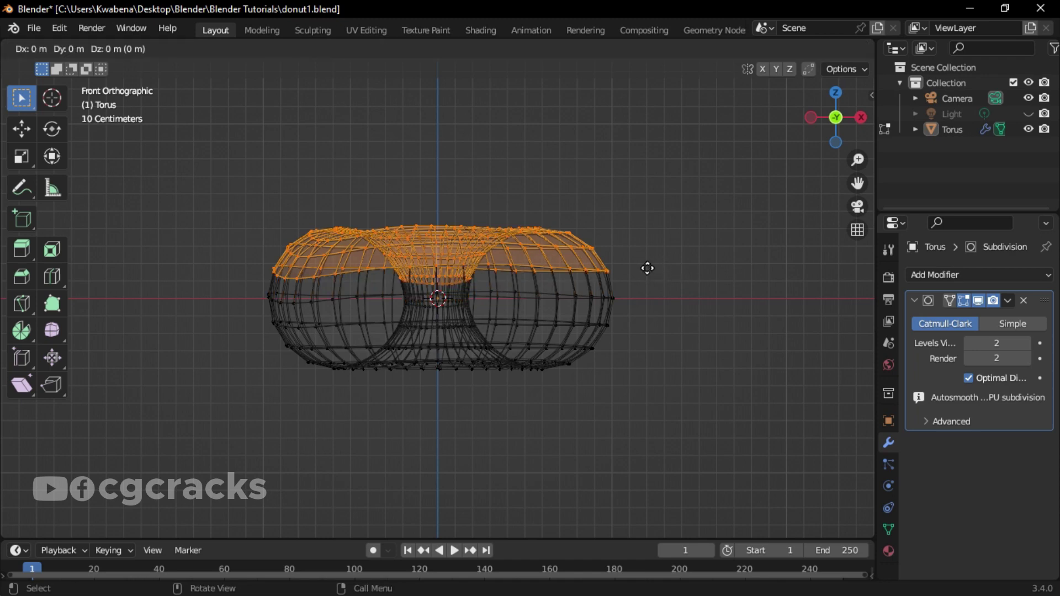
right_click(647, 268)
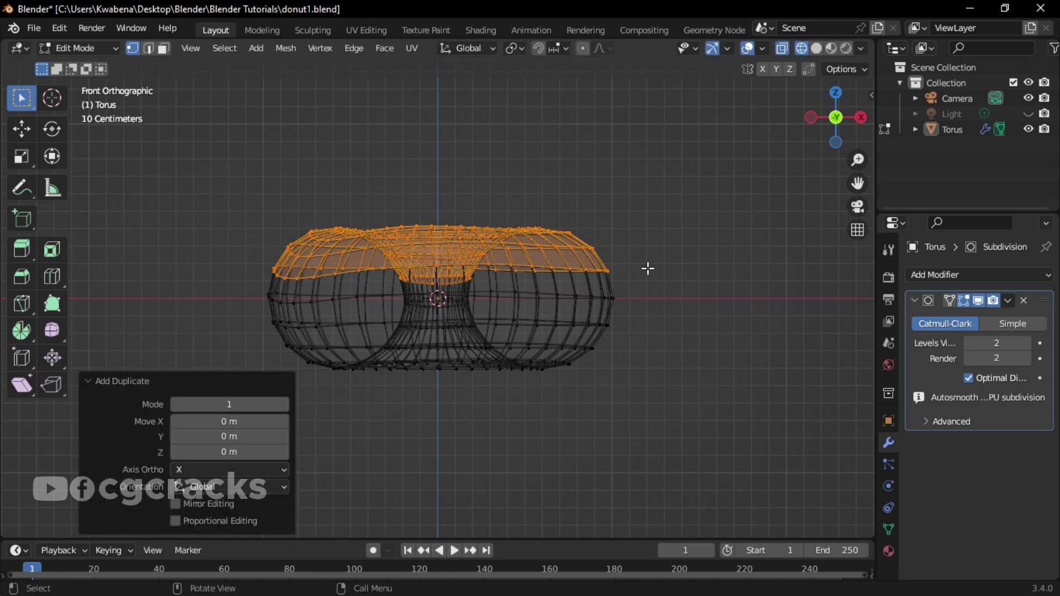
key("p")
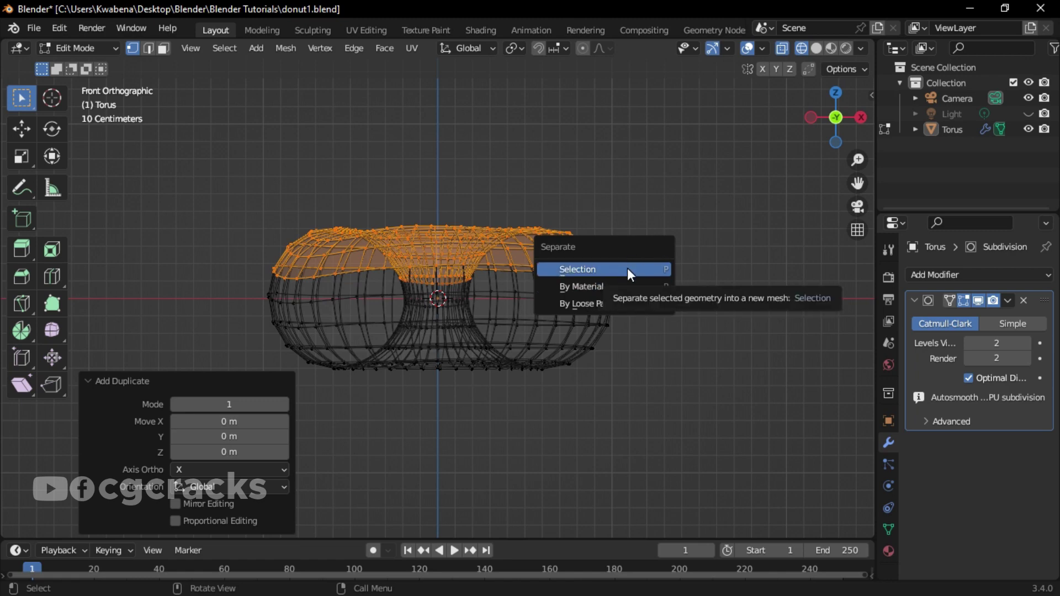
left_click(627, 269)
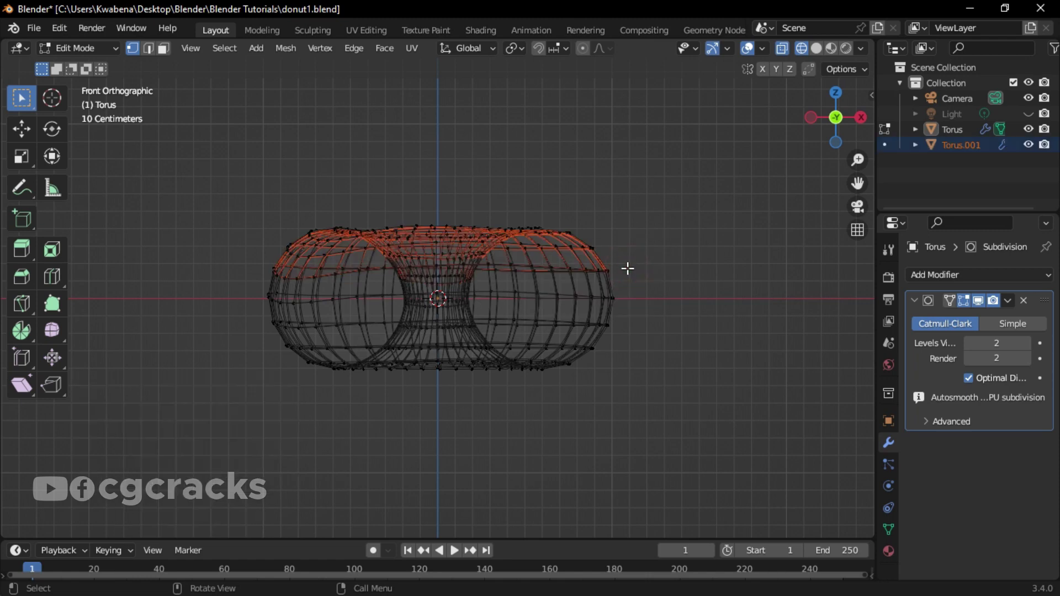
middle_click_drag(627, 267, 731, 241)
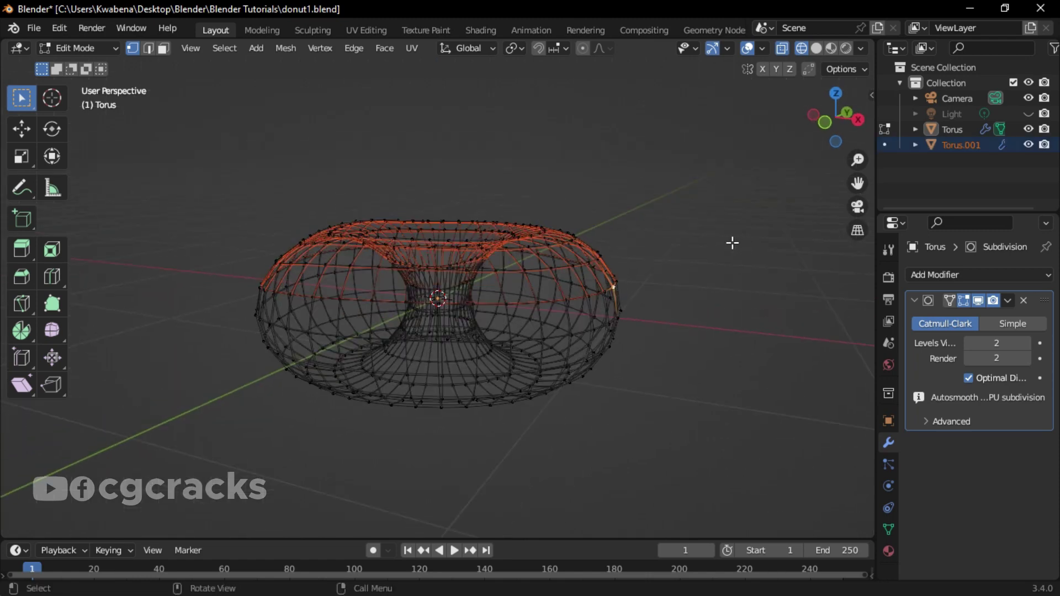
Step: Switch the viewport to Solid shading and return to Object Mode
left_click(817, 49)
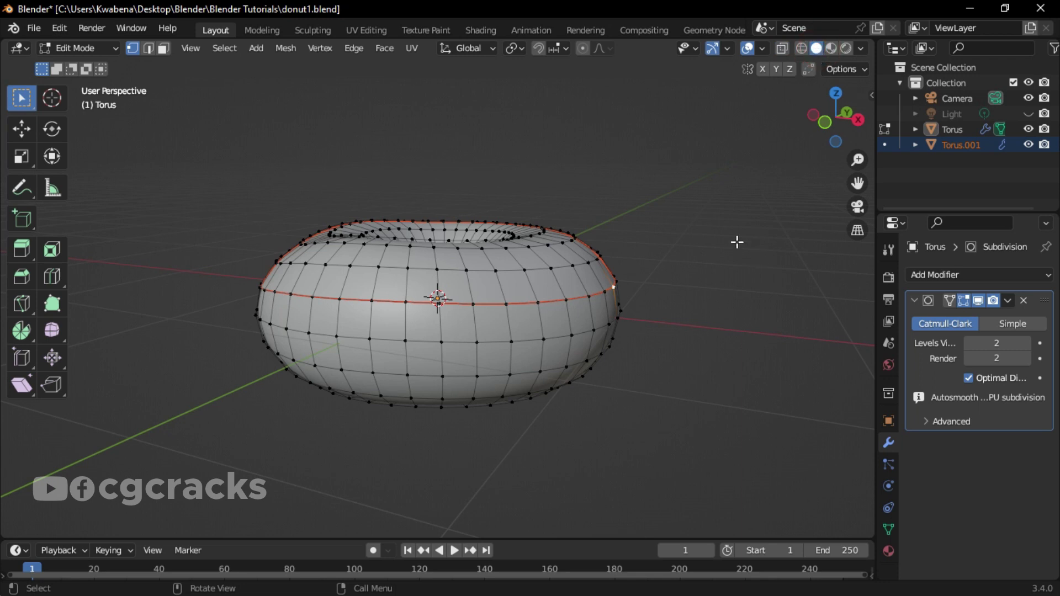
key("Tab")
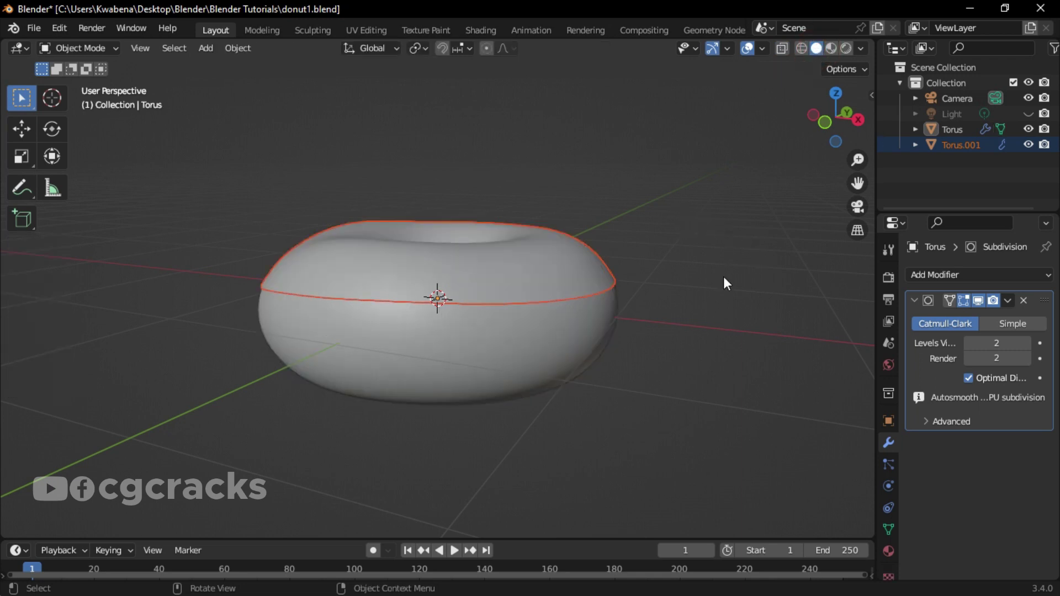
left_click(698, 246)
middle_click_drag(697, 246, 564, 351)
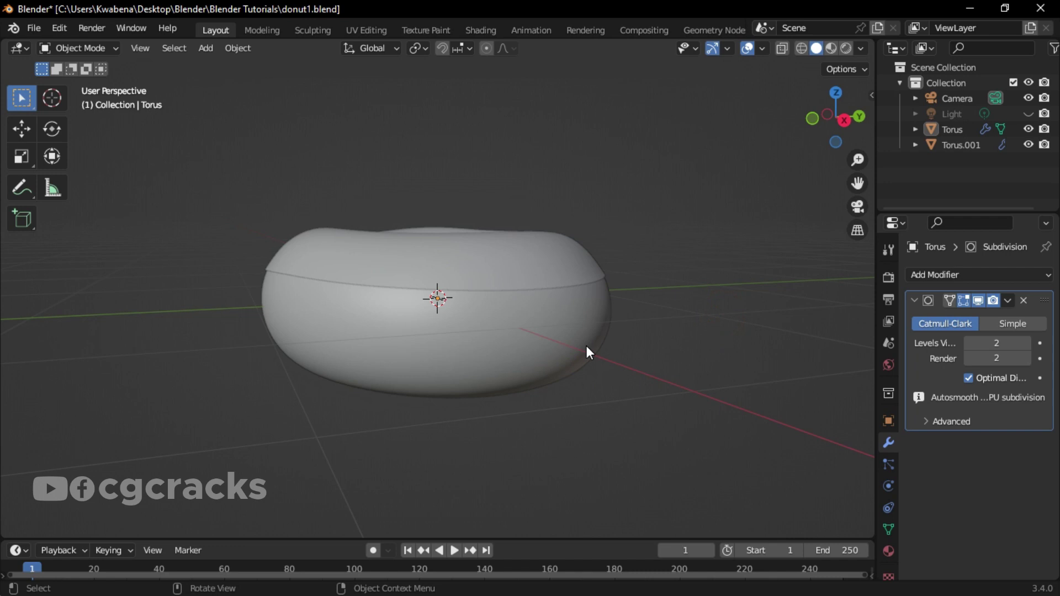
Step: Select the separated icing object Torus.001 and view it from above and the side
left_click(577, 338)
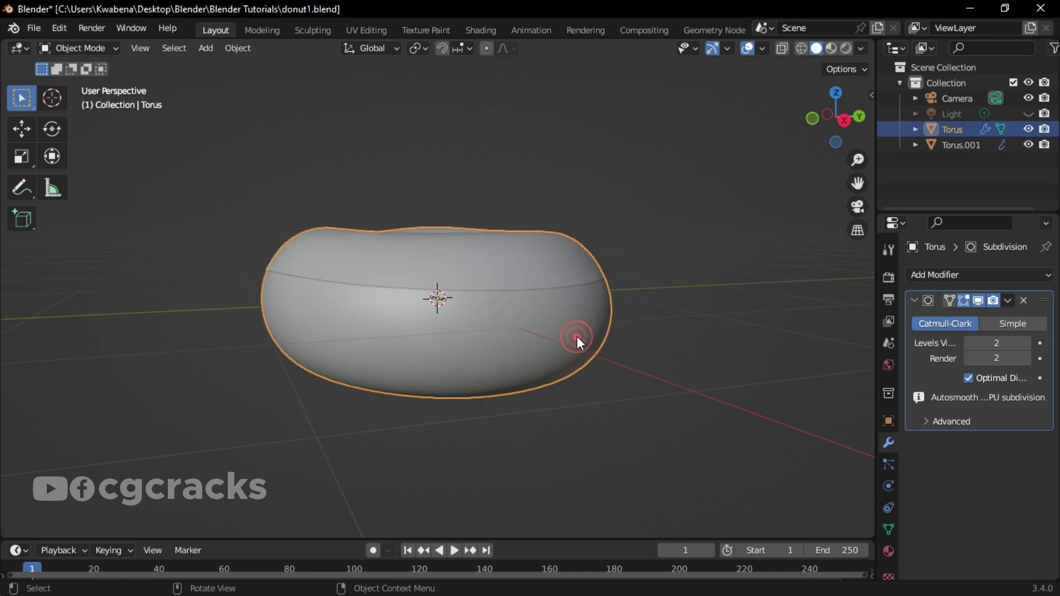
left_click(553, 264)
left_click(669, 267)
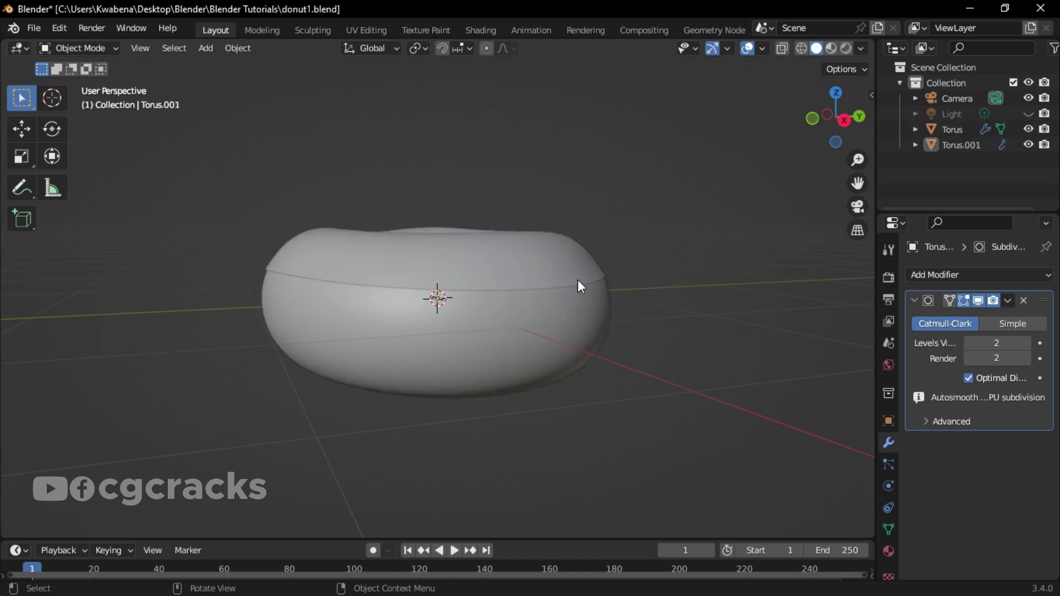
left_click(561, 274)
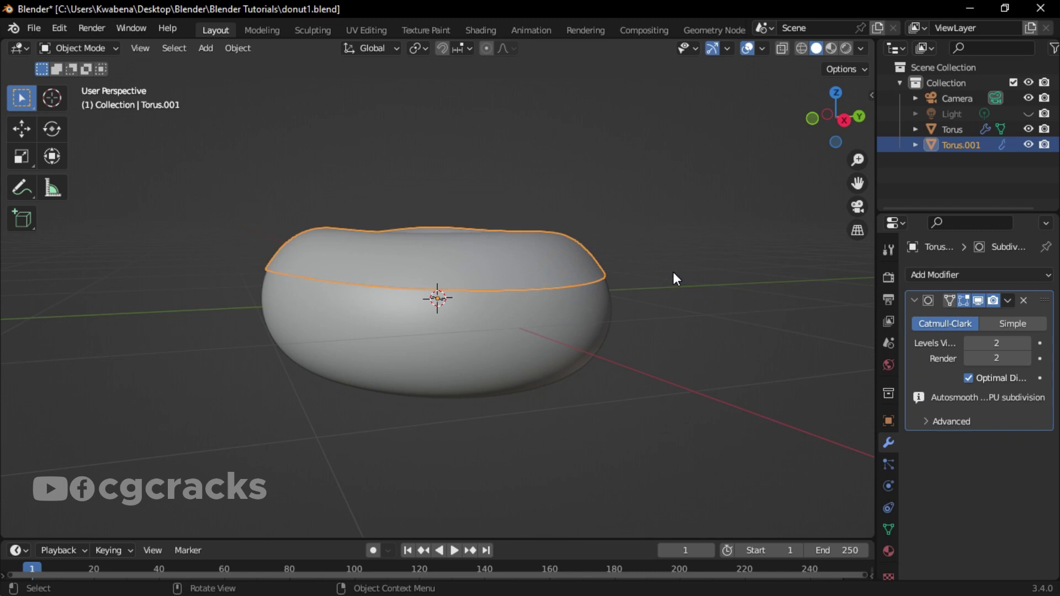
middle_click_drag(673, 273, 557, 310)
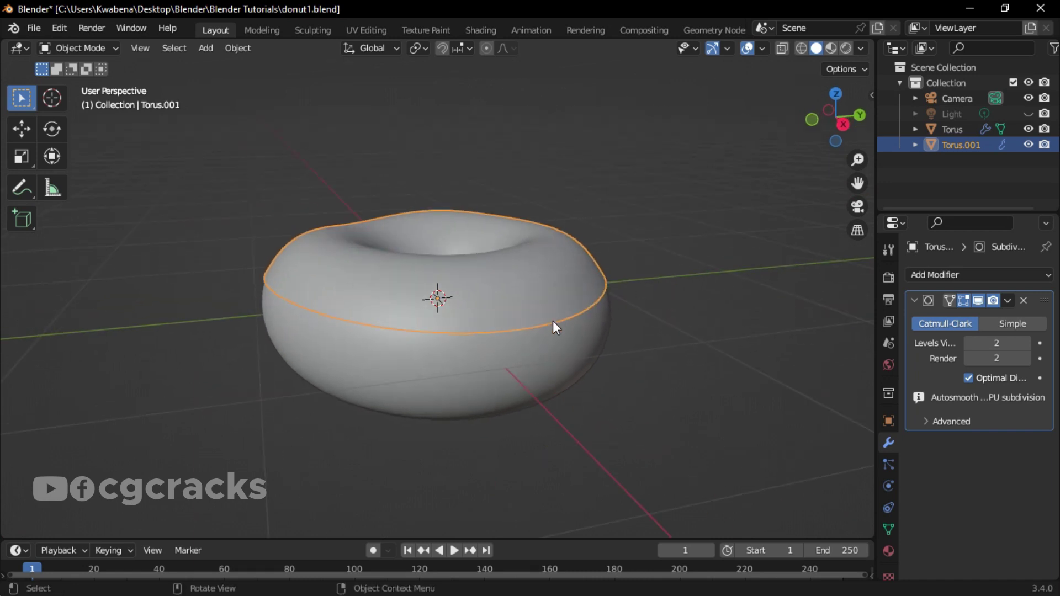
mouse_move(691, 299)
middle_mouse_down()
mouse_move(727, 277)
mouse_move(694, 318)
middle_mouse_up()
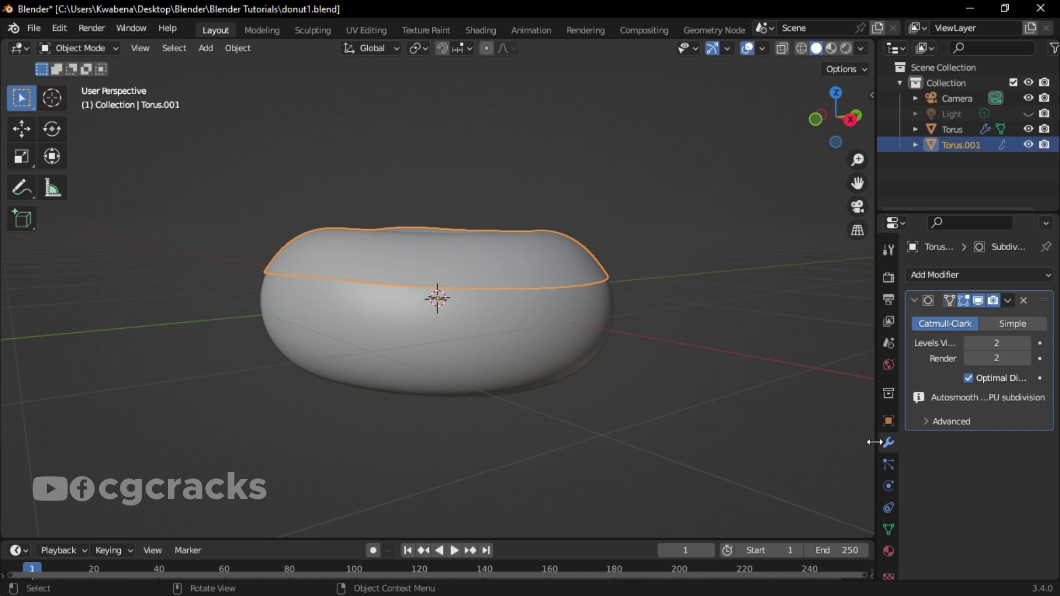
Step: Add a Solidify modifier to the icing object Torus.001
left_click(983, 274)
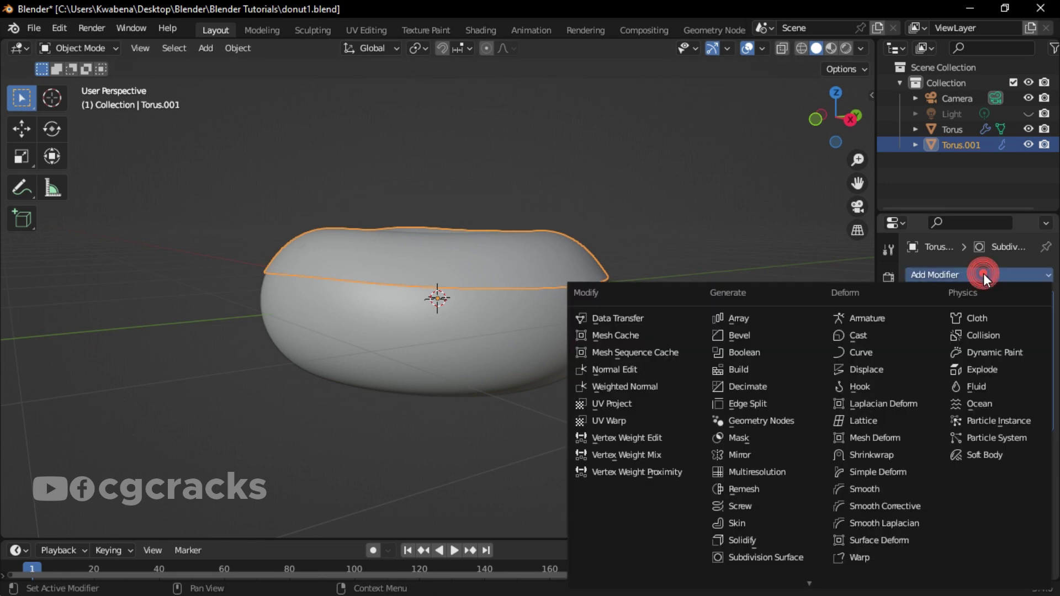
left_click(782, 544)
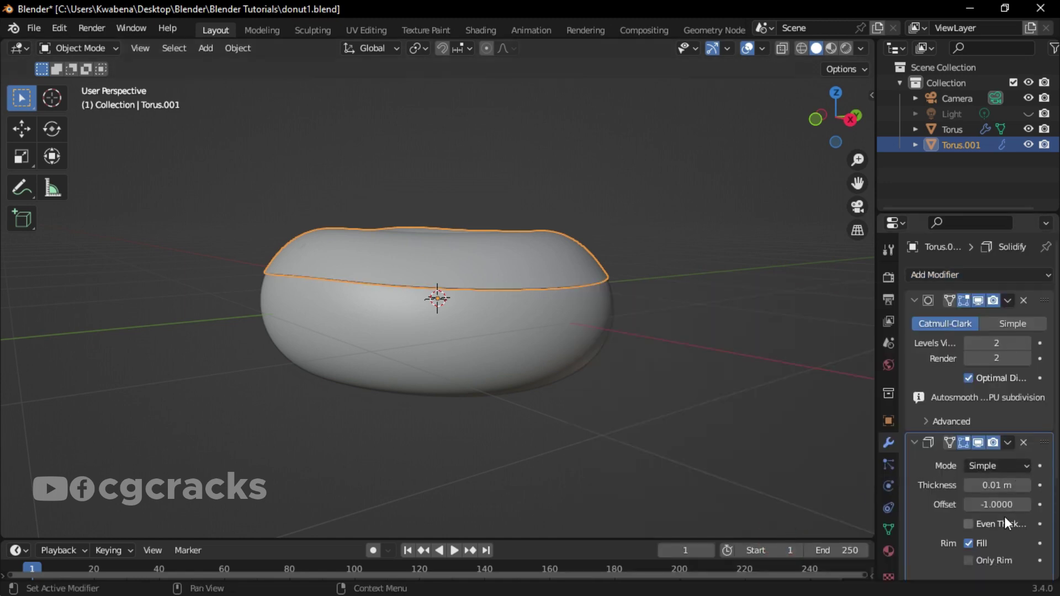
middle_click_drag(751, 346, 687, 328)
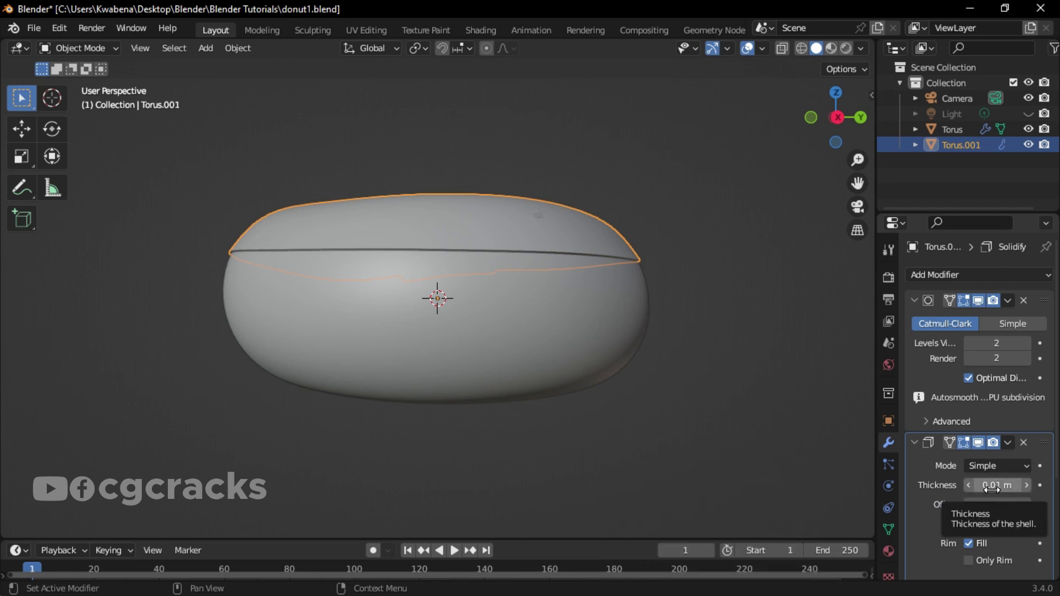
Step: Give Solidify 0.14 m thickness and -0.7303 offset, and move it above Subdivision
mouse_move(994, 488)
left_mouse_down()
mouse_move(985, 506)
mouse_move(972, 504)
left_mouse_up()
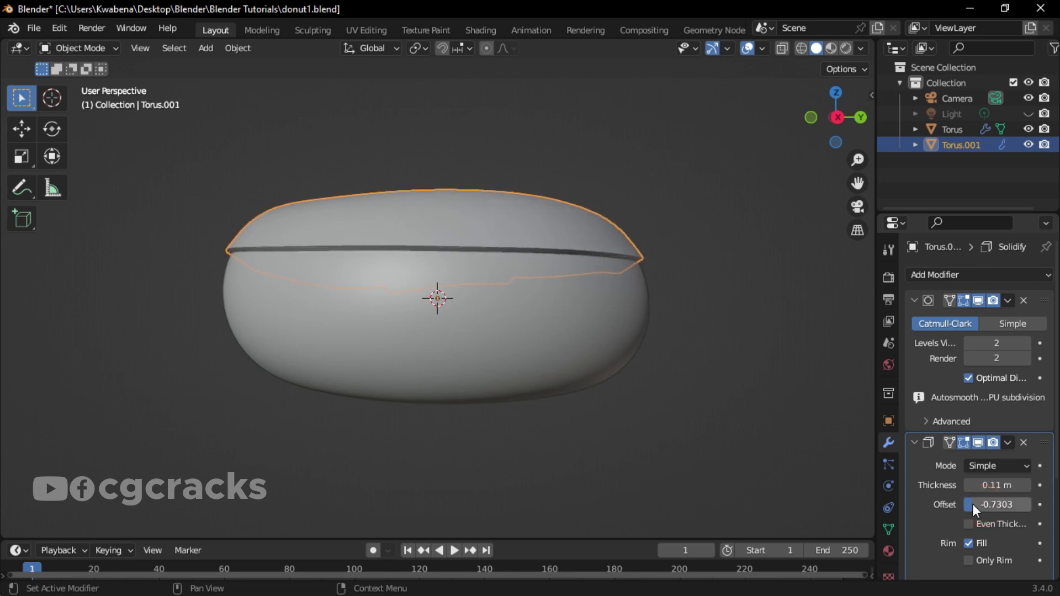
middle_click_drag(693, 253, 384, 297)
middle_click_drag(693, 189, 711, 227)
scroll(712, 230, "up", 4)
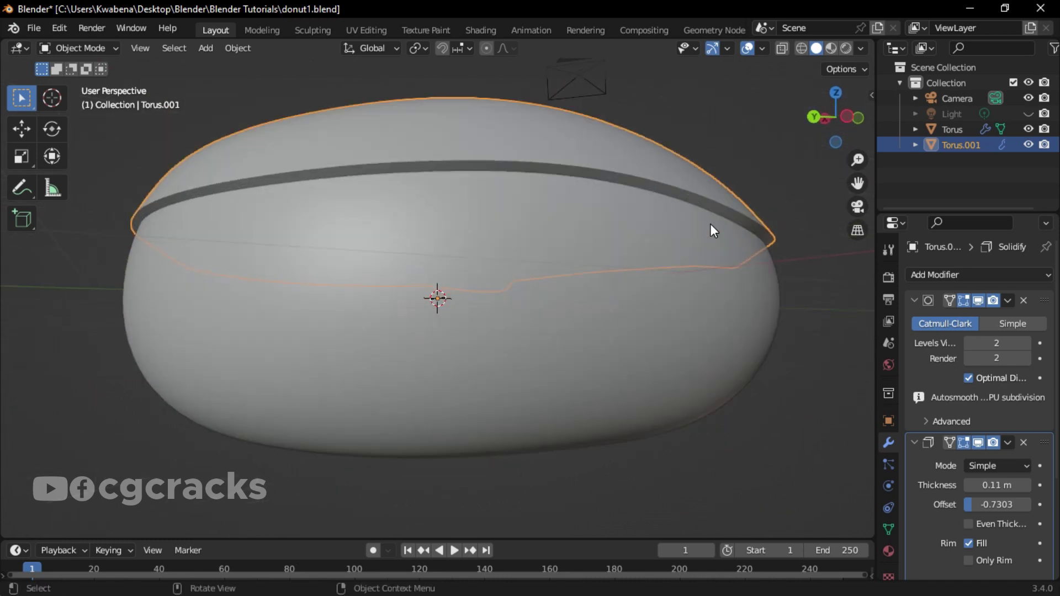
mouse_move(990, 484)
left_mouse_down()
mouse_move(998, 484)
mouse_move(986, 485)
left_mouse_up()
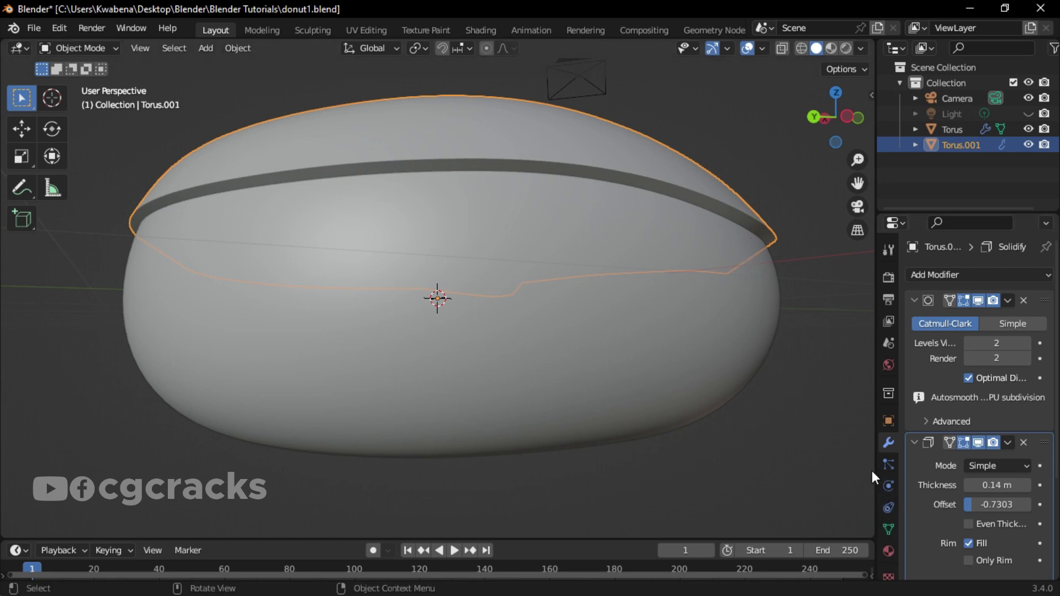
scroll(714, 297, "down", 3)
middle_click_drag(711, 233, 748, 259)
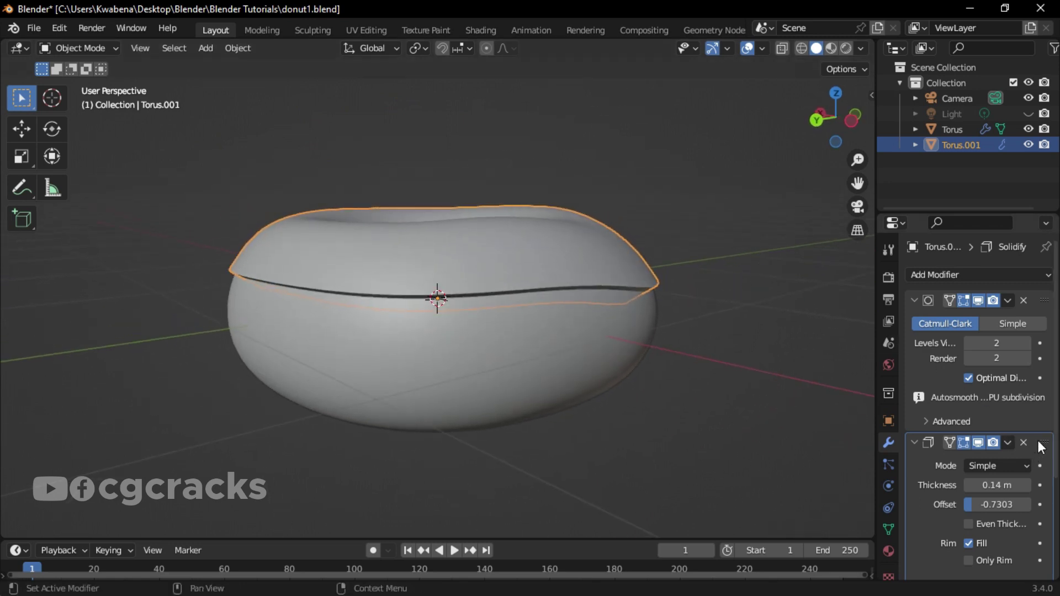
left_click_drag(1045, 445, 1027, 287)
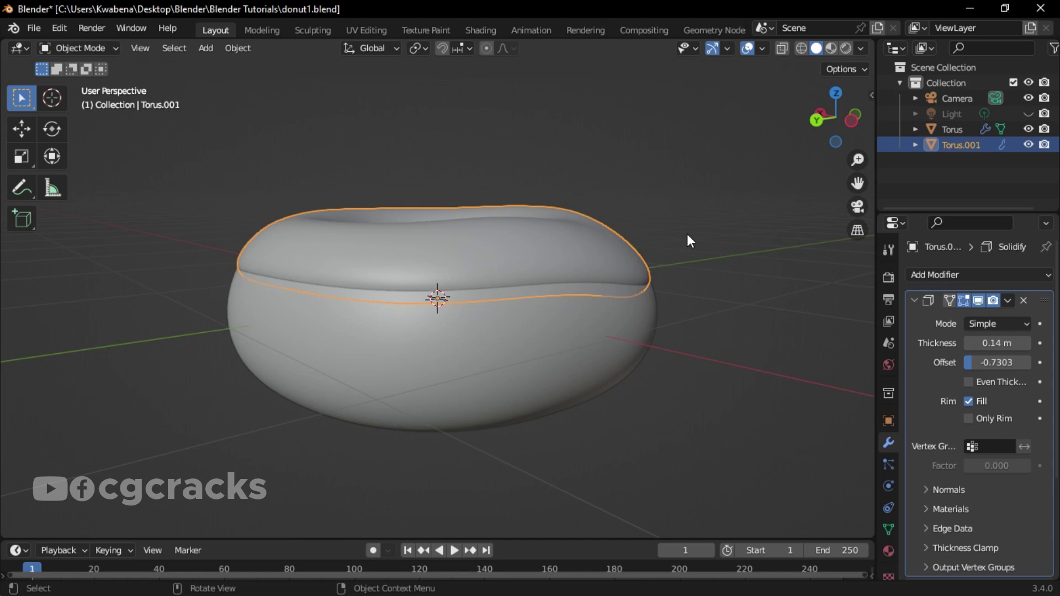
left_click(727, 228)
middle_click_drag(737, 235, 561, 242)
scroll(692, 212, "down", 3)
scroll(682, 218, "up", 4)
left_click(555, 254)
middle_click_drag(692, 235, 691, 279)
scroll(684, 252, "down", 2)
left_click(697, 292)
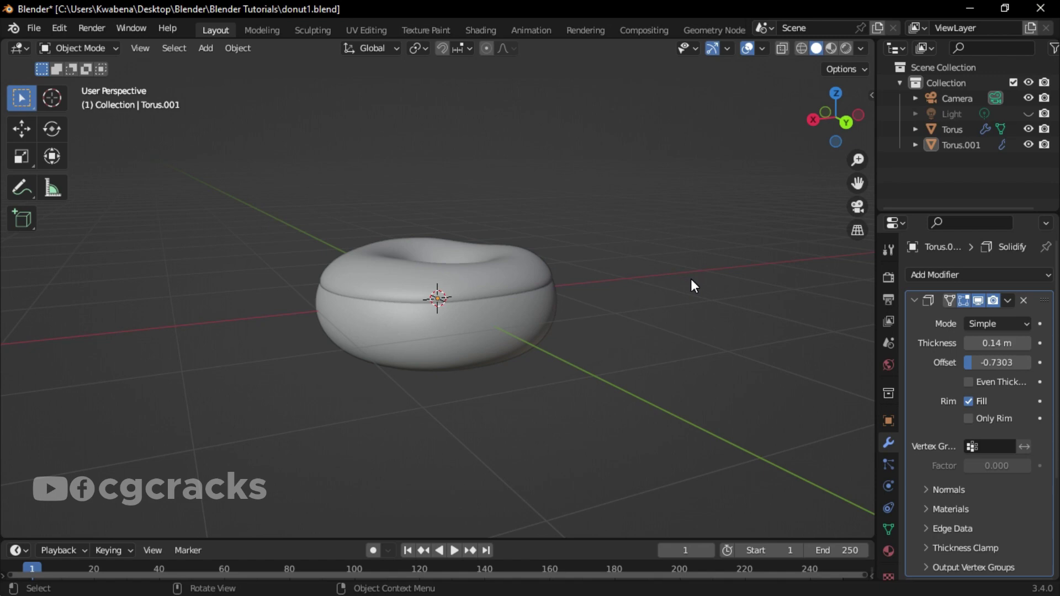